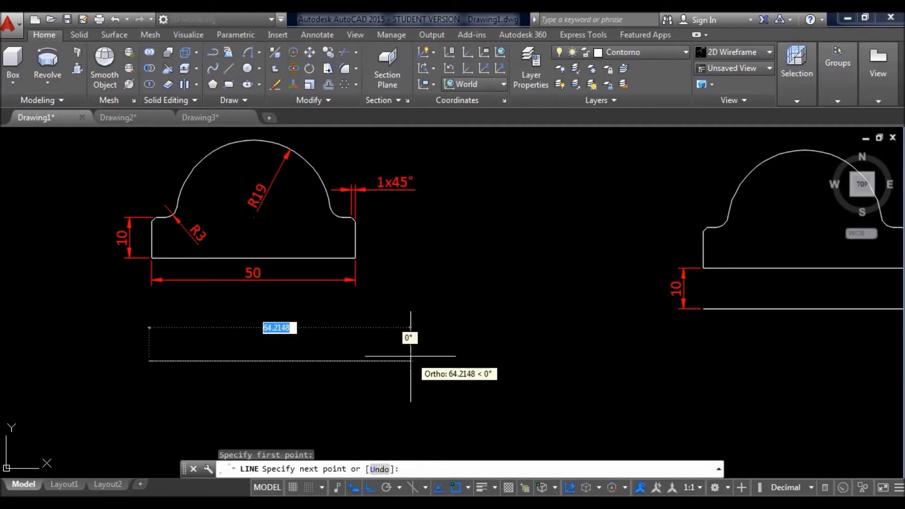
- Finish the 50-unit horizontal line below the dimensioned profile and move it straight down, clear of the reference
key("Return")
key("Escape")
left_click(371, 380)
left_click(337, 341)
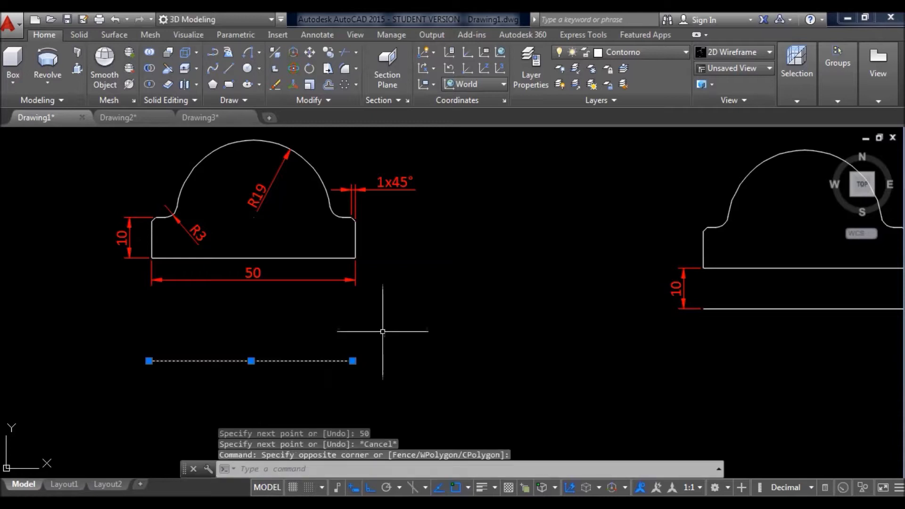
middle_click_drag(383, 332, 387, 239)
key("Return")
left_click(381, 232)
left_click(381, 358)
scroll(385, 283, "down", 2)
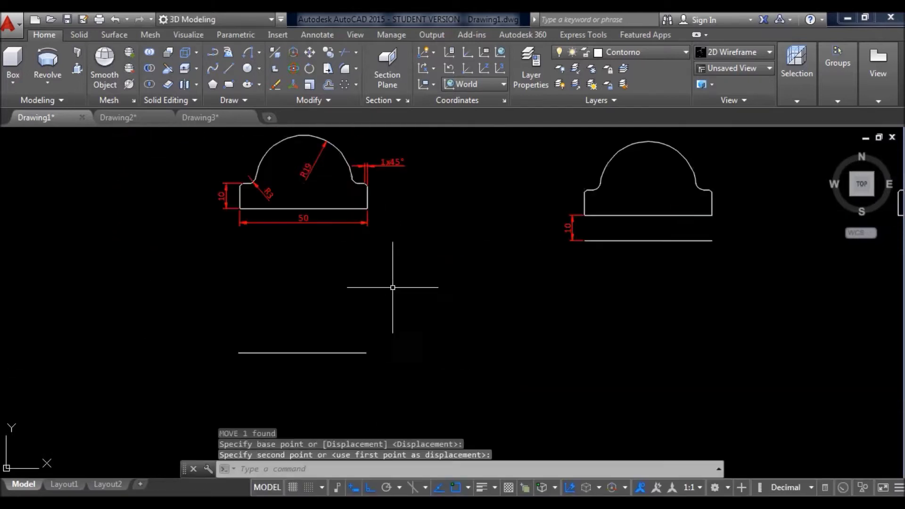
- Draw a 10-unit vertical line upward from the right endpoint of the base line
middle_click_drag(384, 287, 324, 298)
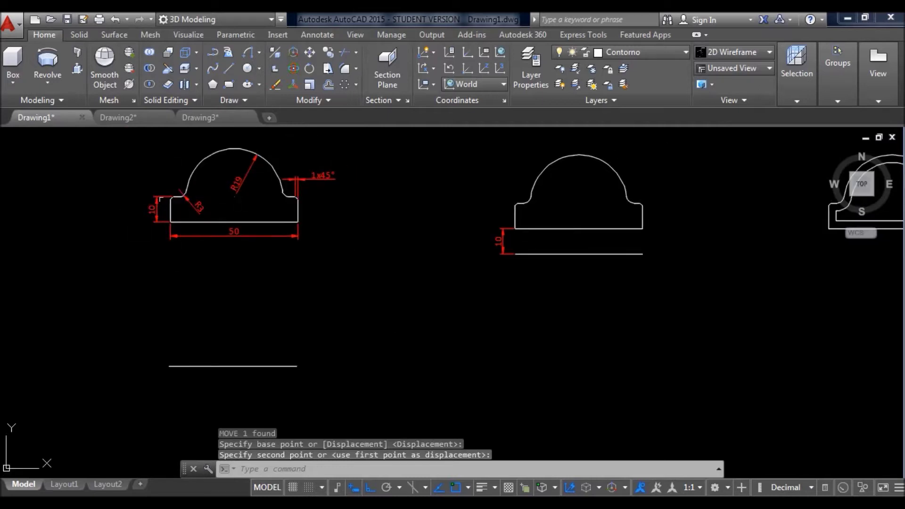
type("l")
key("Return")
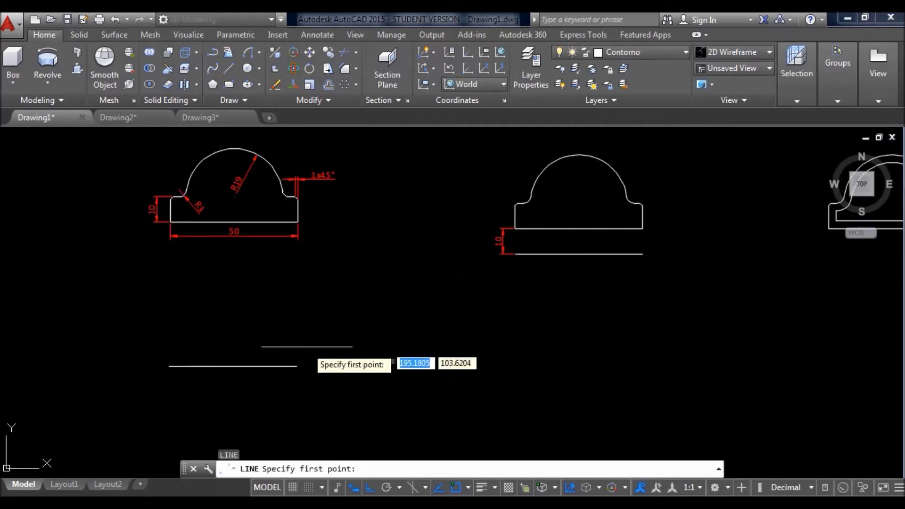
left_click(297, 366)
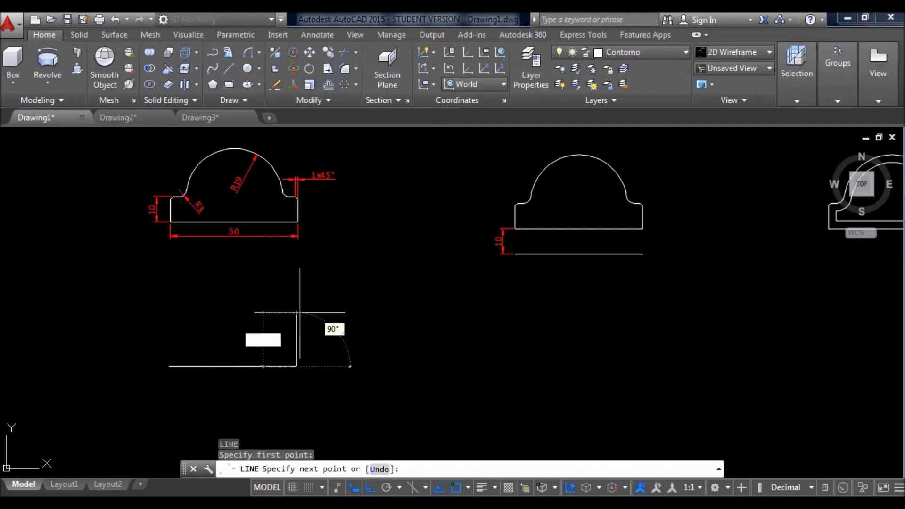
type("10")
key("Return")
key("Escape")
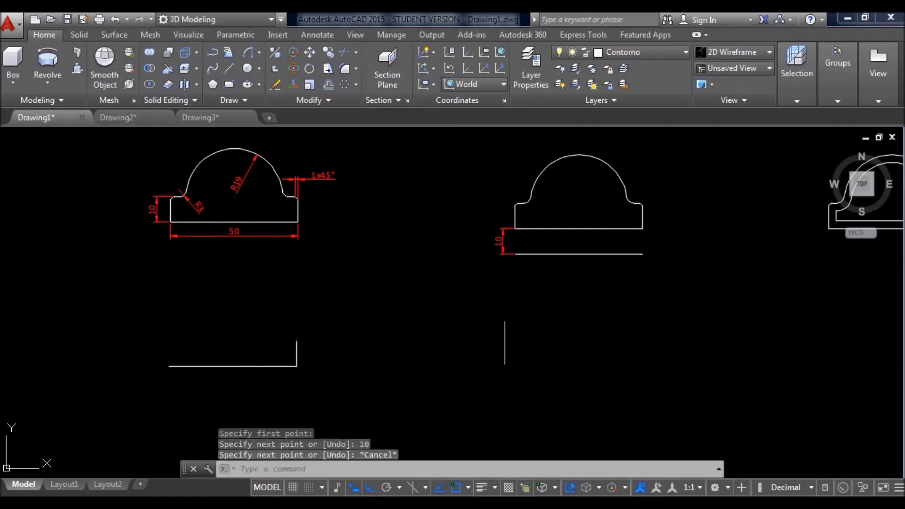
- Draw a 10-unit vertical line upward from the left endpoint of the base line
key("Return")
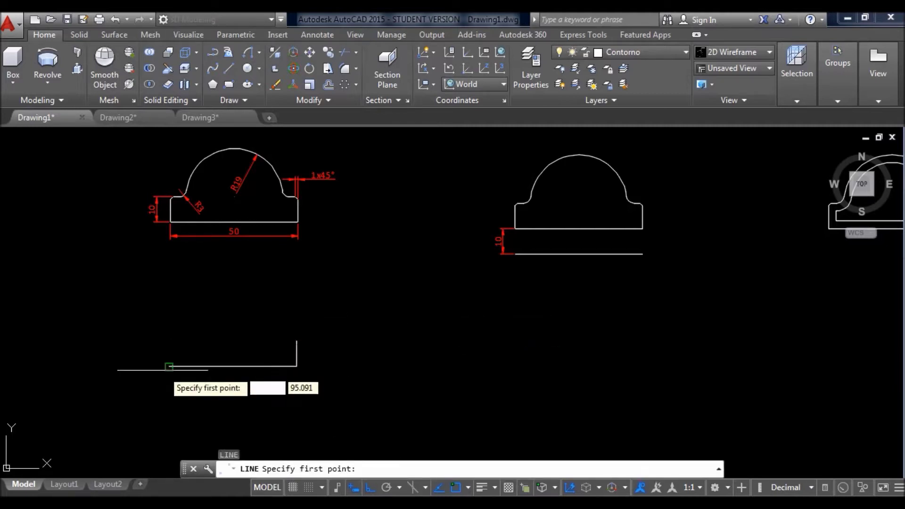
left_click(169, 367)
key("Return")
key("Escape")
- Draw a 6-unit horizontal line inward from the upper end of the right vertical line
scroll(226, 294, "up", 2)
middle_click_drag(186, 203, 195, 360)
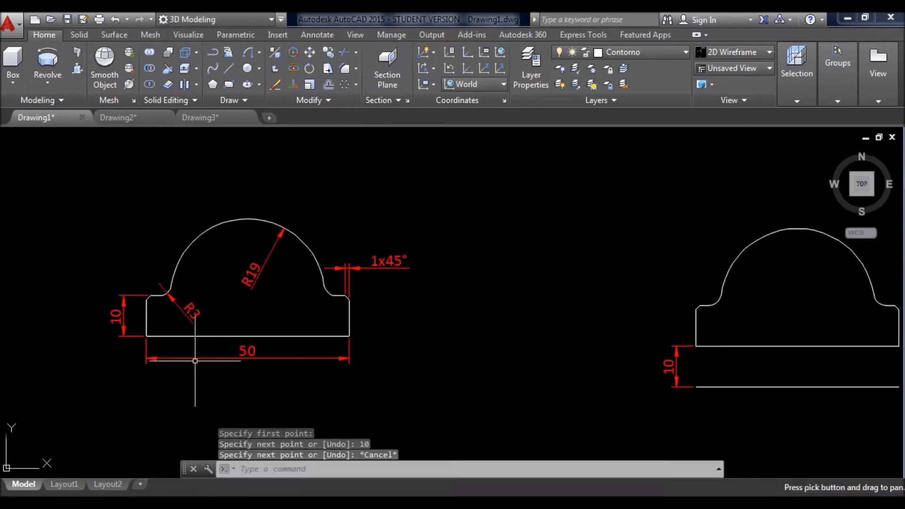
scroll(171, 307, "up", 2)
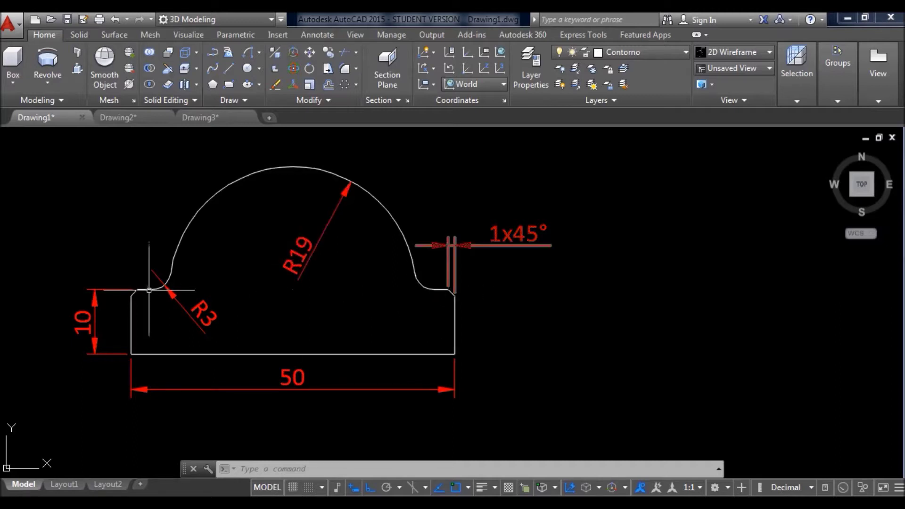
mouse_move(230, 289)
middle_mouse_down()
mouse_move(256, 182)
mouse_move(300, 173)
middle_mouse_up()
scroll(300, 173, "down", 2)
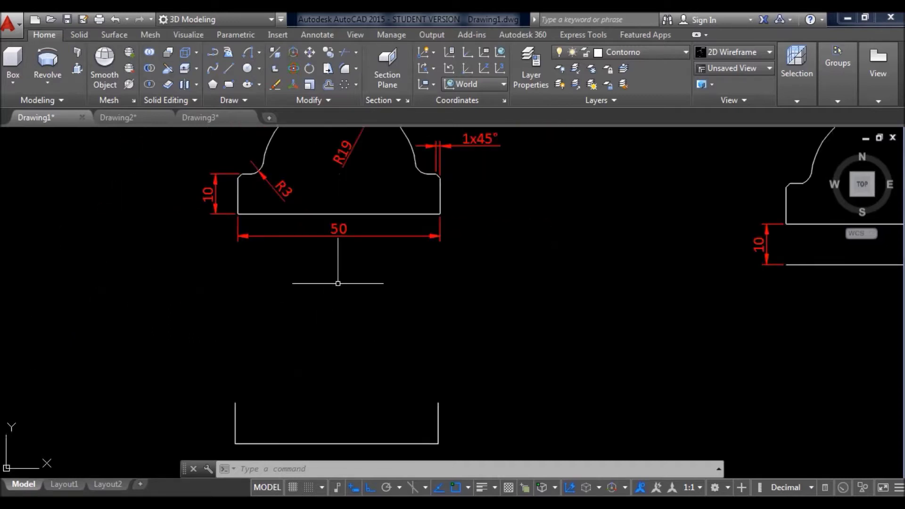
type("l")
key("Return")
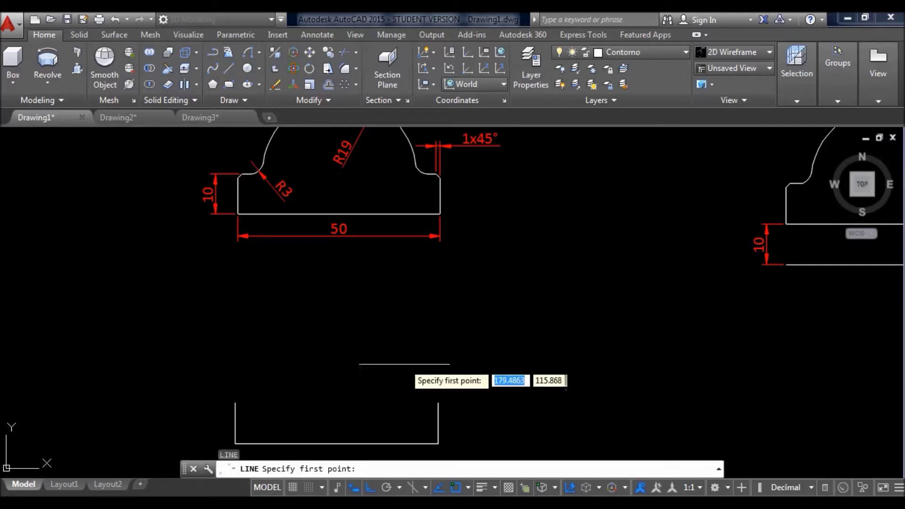
left_click(438, 403)
type("6")
key("Return")
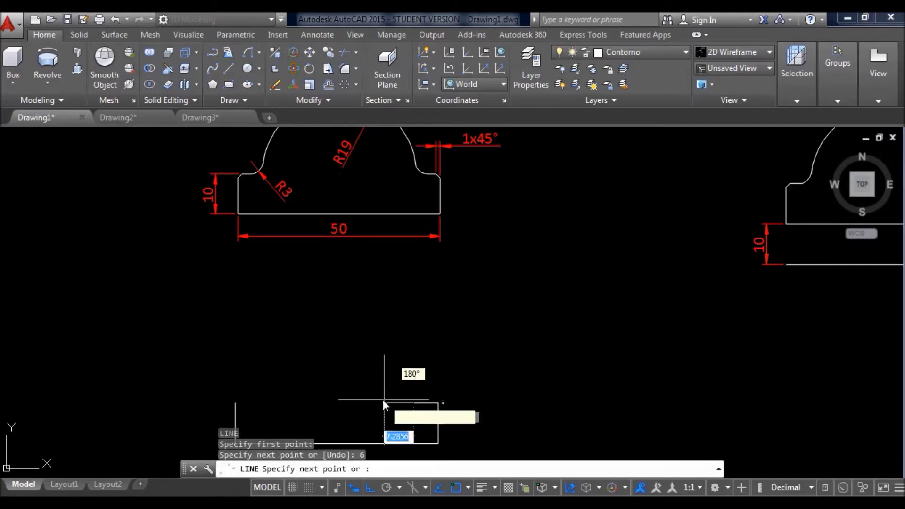
key("Escape")
- Draw a 6-unit horizontal line inward from the upper end of the left vertical line
key("Return")
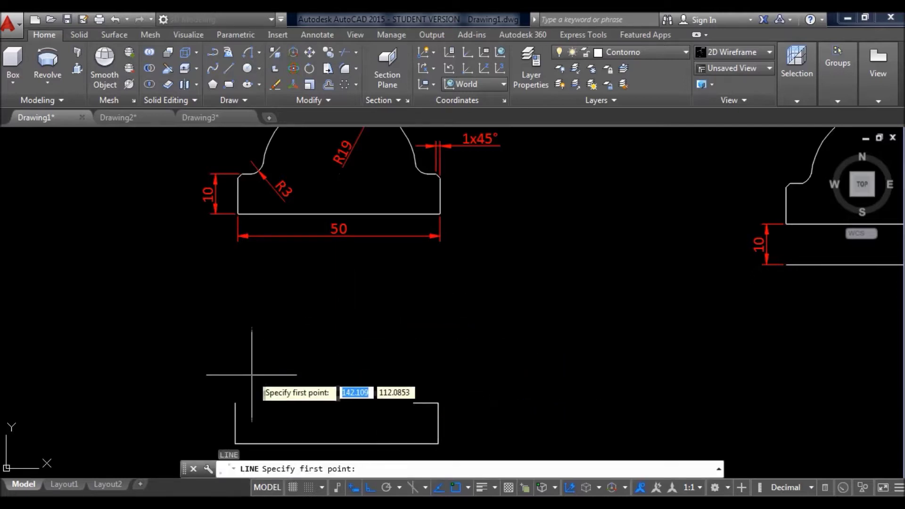
left_click(235, 403)
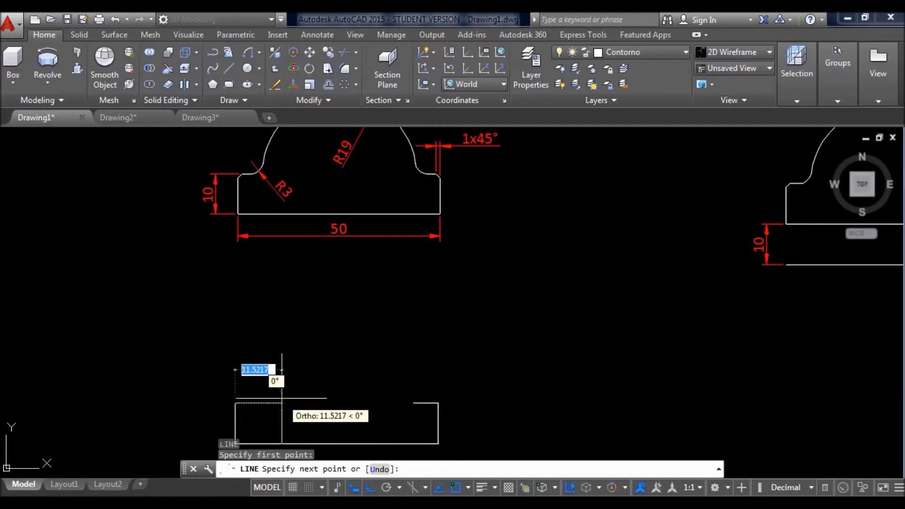
type("6")
key("Return")
key("Escape")
- Examine the radius dimension of the large arc on the reference profile
middle_click_drag(289, 384, 294, 414)
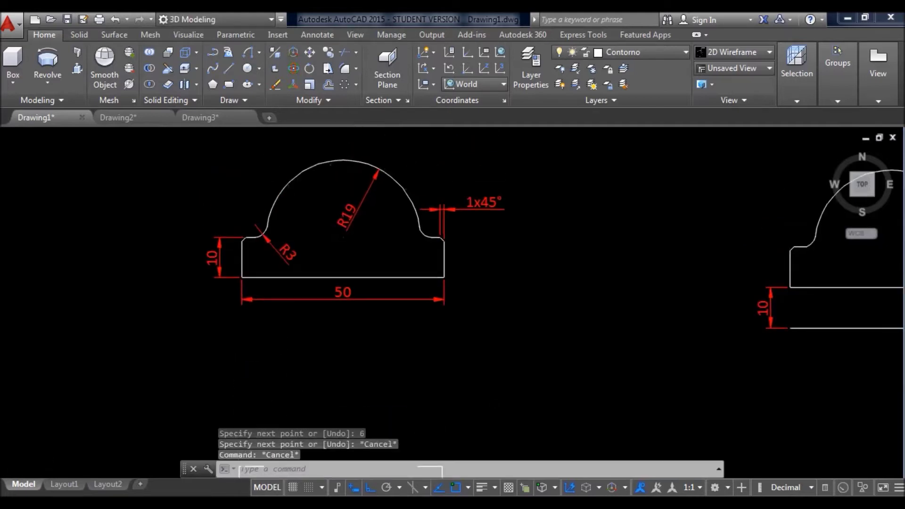
scroll(294, 236, "down", 3)
scroll(343, 239, "up", 3)
scroll(343, 239, "up", 3)
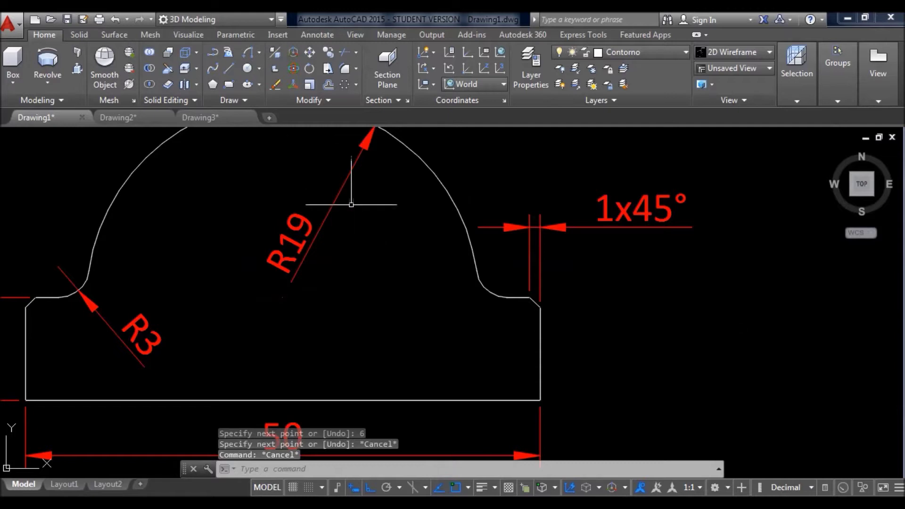
scroll(351, 204, "down", 3)
scroll(344, 229, "down", 2)
middle_click_drag(343, 228, 339, 148)
scroll(342, 385, "up", 3)
middle_click_drag(330, 406, 344, 309)
- Try a Start, End, Radius arc of radius 19 from the left ledge's inner end to the right ledge's inner end
left_click(260, 56)
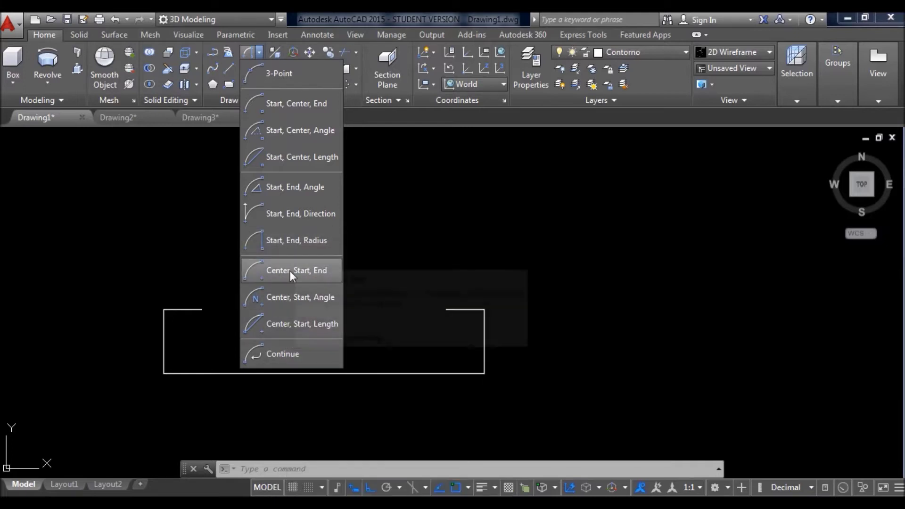
left_click(276, 242)
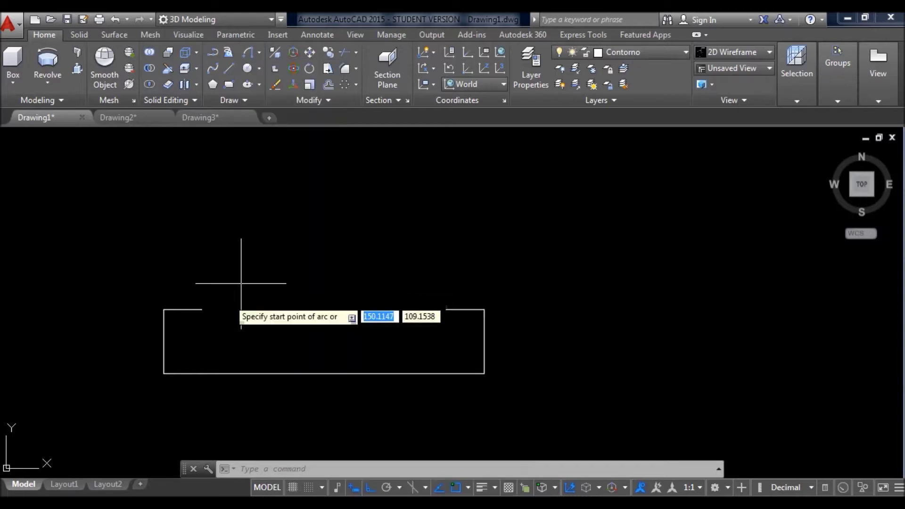
left_click(202, 310)
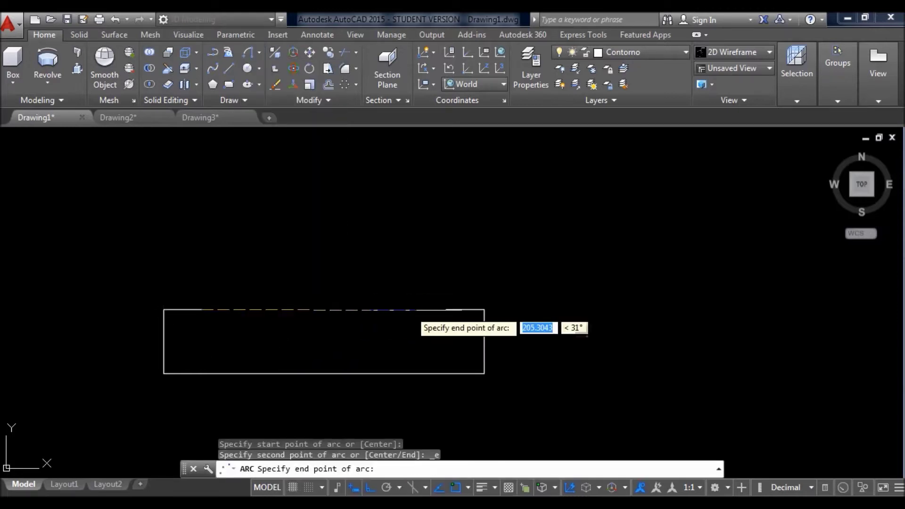
left_click(446, 310)
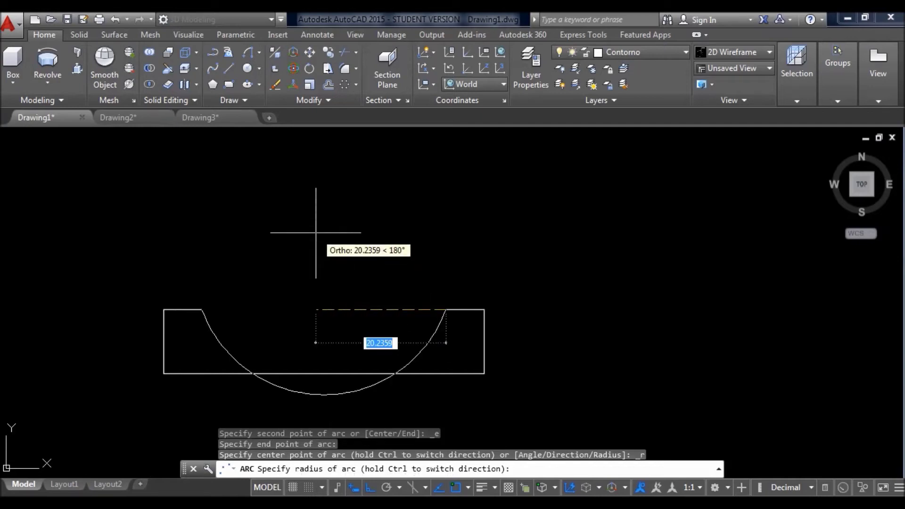
type("19")
key("Return")
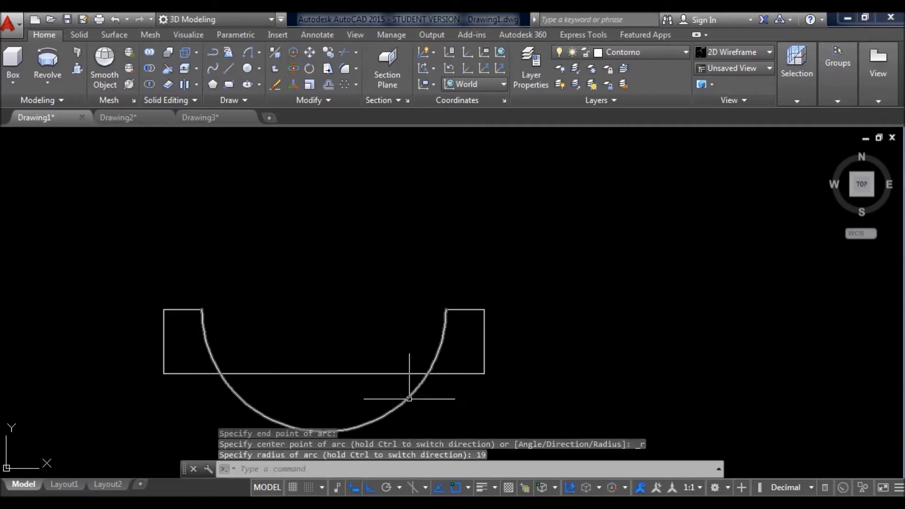
left_click(415, 376)
key("Escape")
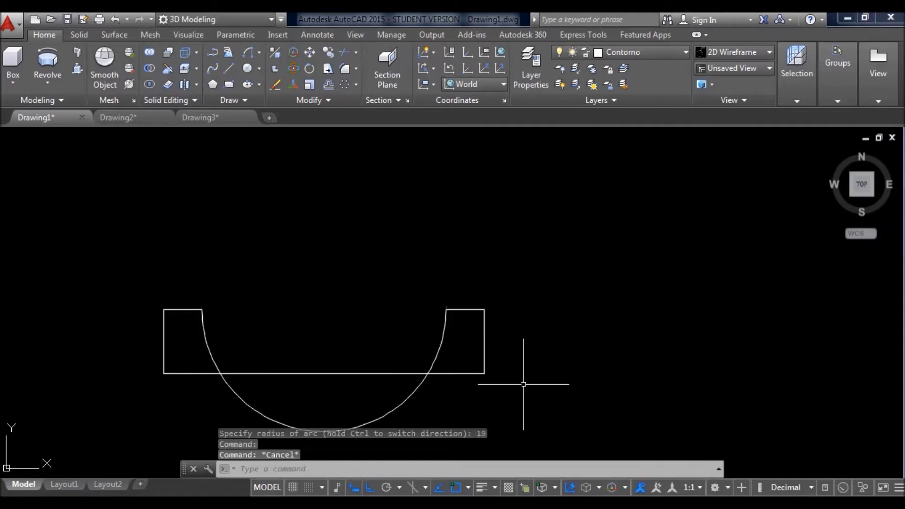
- Draw a Start, End, Radius arc of radius 19 from the right ledge's inner end to the left ledge's inner end
left_click(260, 53)
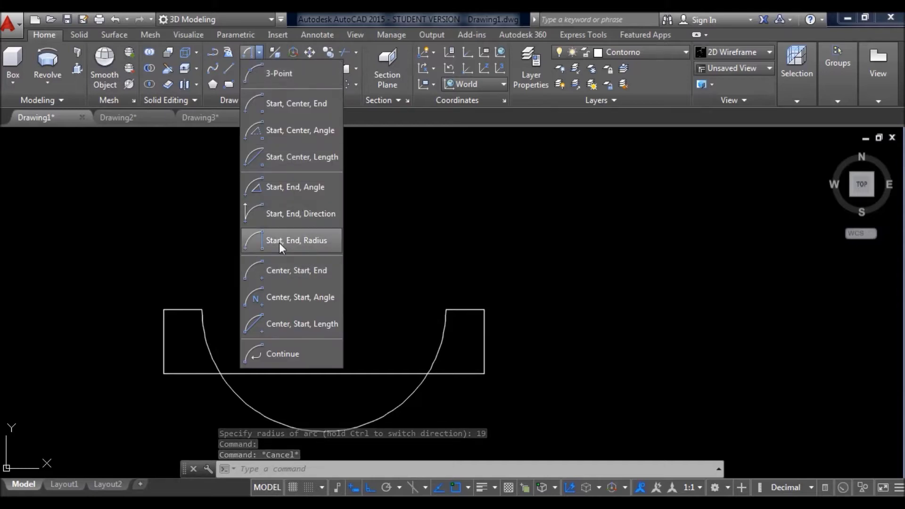
left_click(447, 309)
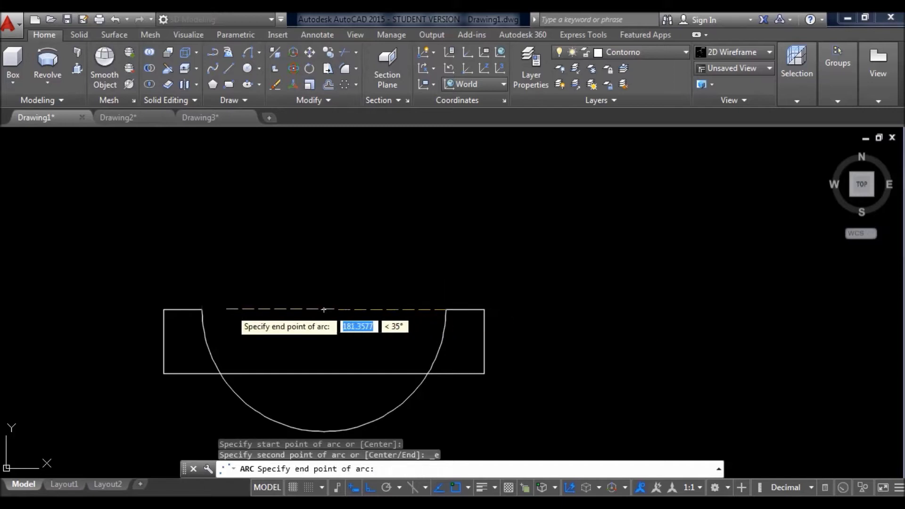
left_click(202, 309)
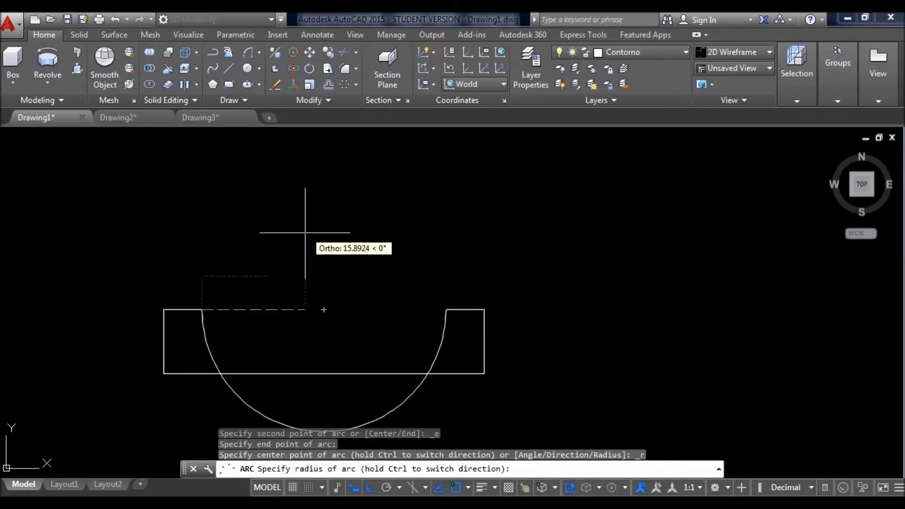
type("19")
key("Return")
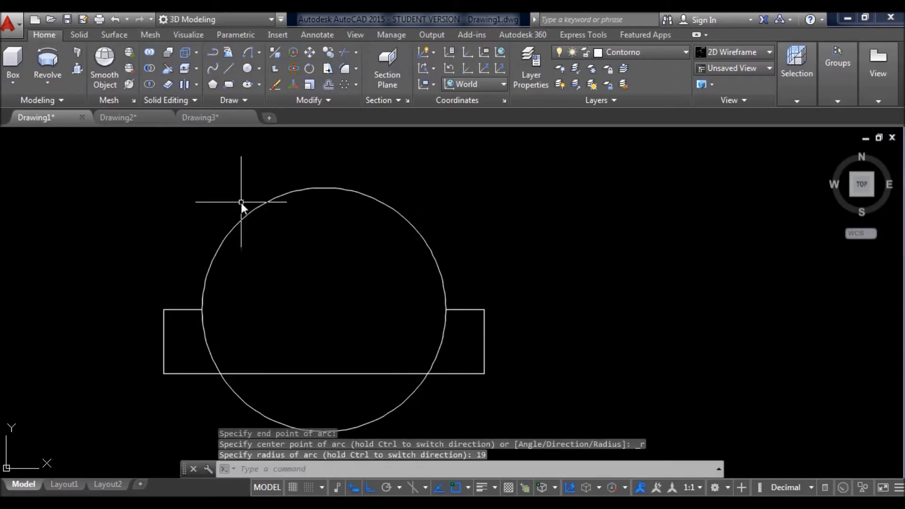
key("Escape")
- Delete the lower arc that crosses the base line
left_click(431, 415)
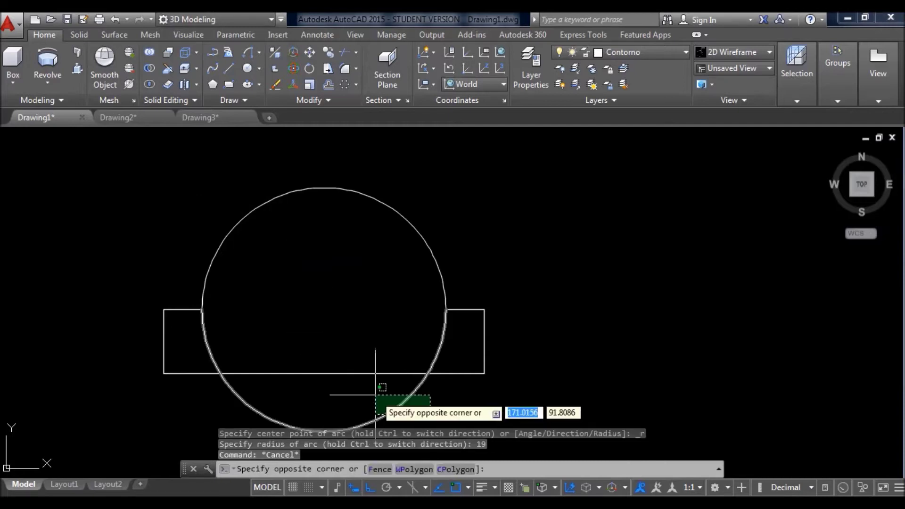
left_click(375, 394)
key("Delete")
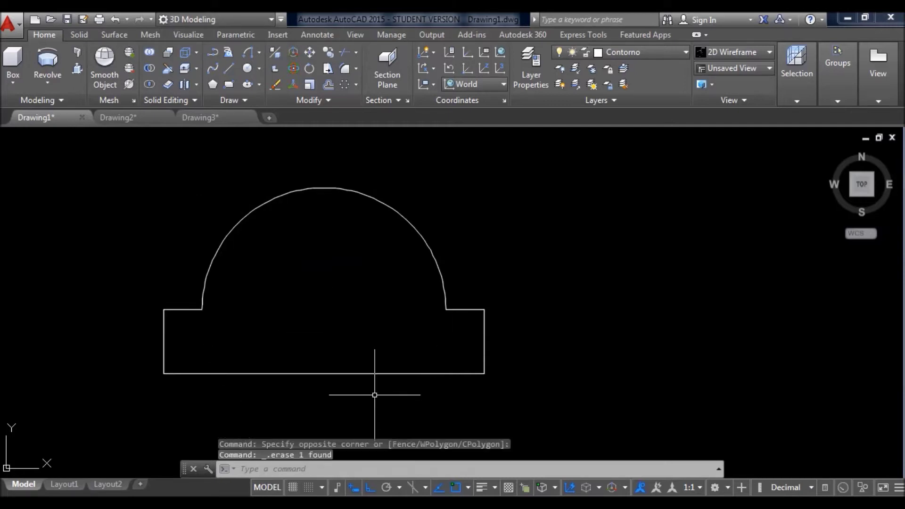
- Examine the fillet radius and chamfer dimensions at the ledges of the reference profile
scroll(326, 306, "down", 4)
scroll(328, 303, "up", 2)
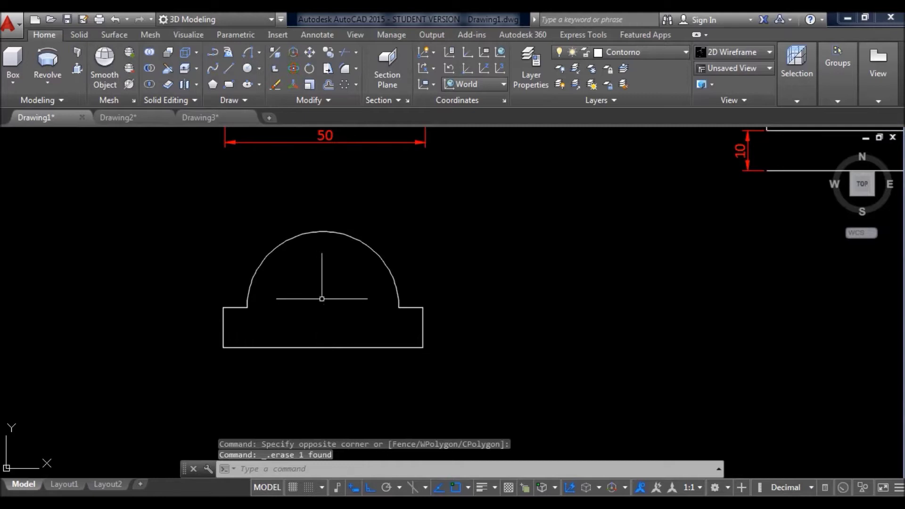
middle_click_drag(297, 252, 309, 353)
scroll(251, 182, "up", 2)
middle_click_drag(251, 182, 242, 268)
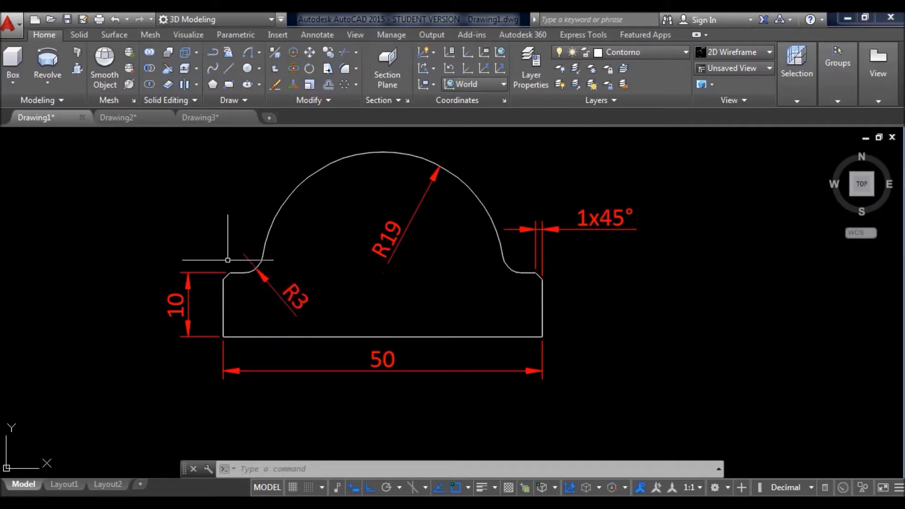
scroll(234, 277, "up", 2)
middle_click_drag(534, 295, 384, 355)
scroll(628, 277, "down", 6)
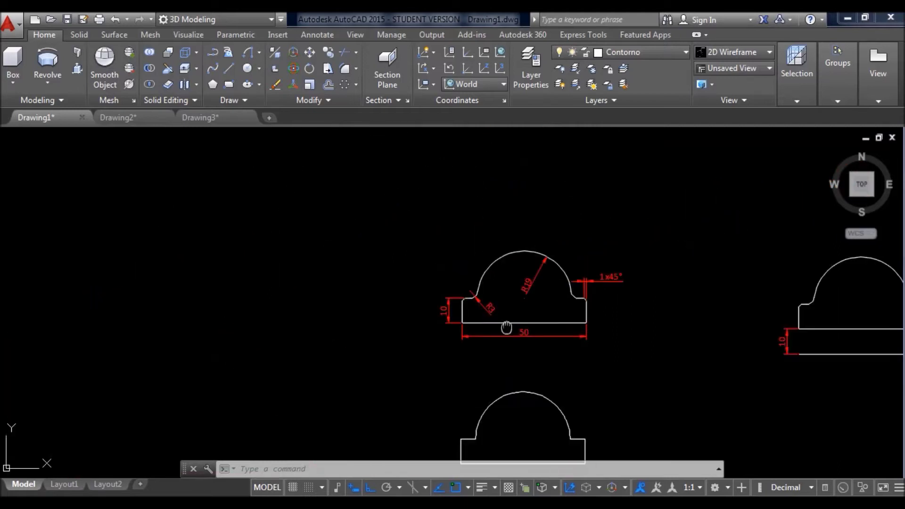
middle_click_drag(506, 328, 472, 206)
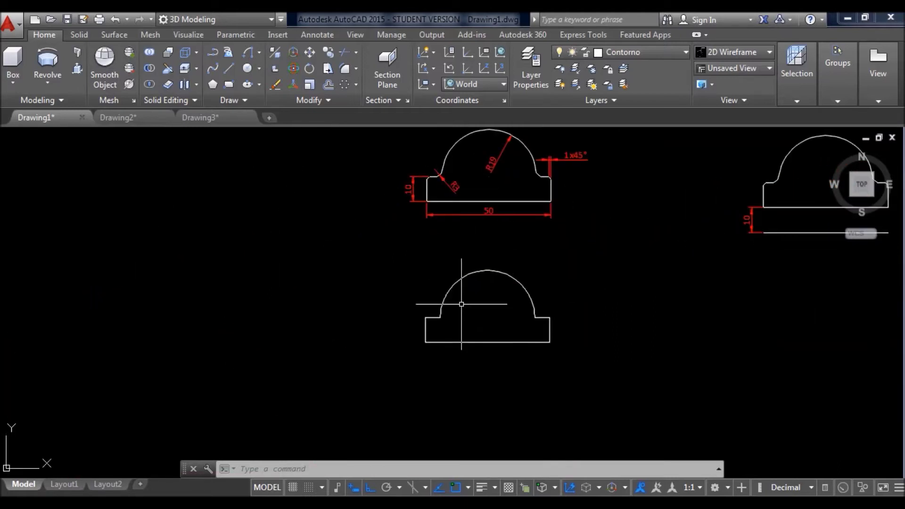
- Chamfer the outer corner of the left ledge with the Angle option, using length 1 and angle 45
scroll(462, 304, "up", 2)
middle_click_drag(463, 325, 363, 307)
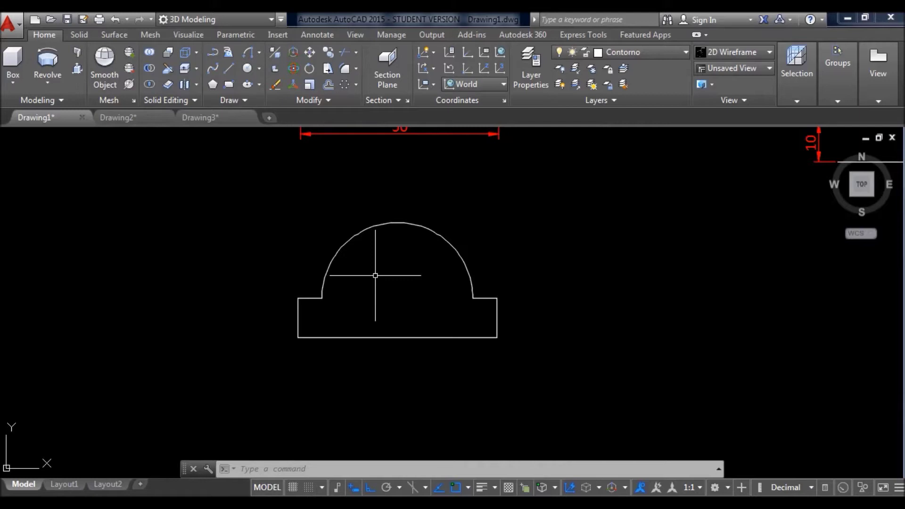
type("a")
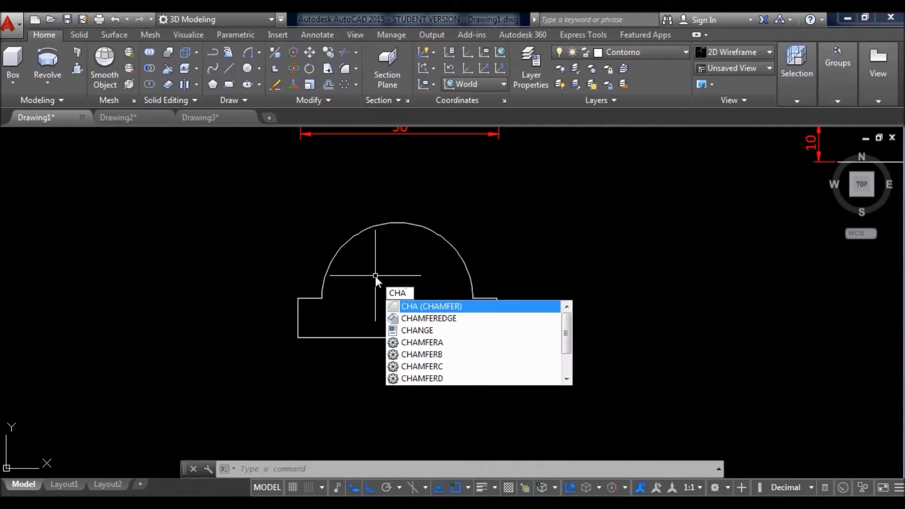
key("Return")
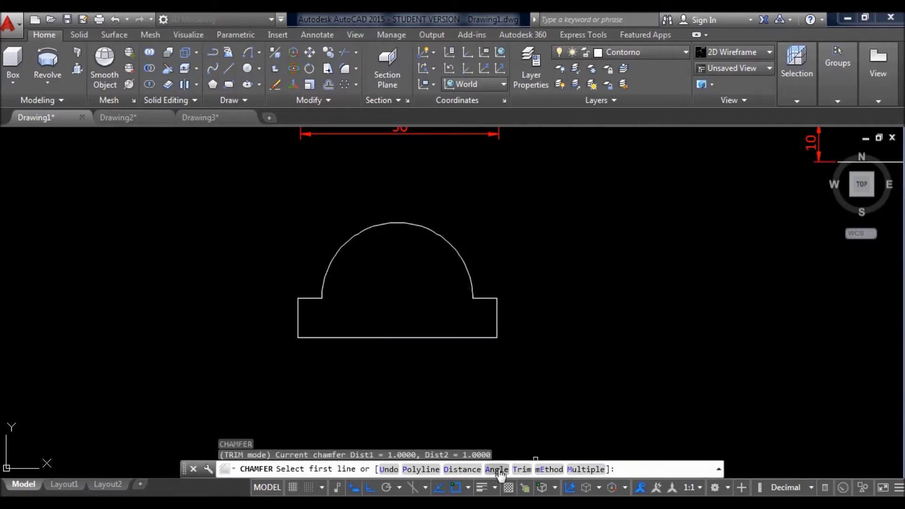
type("a")
key("Return")
type("1")
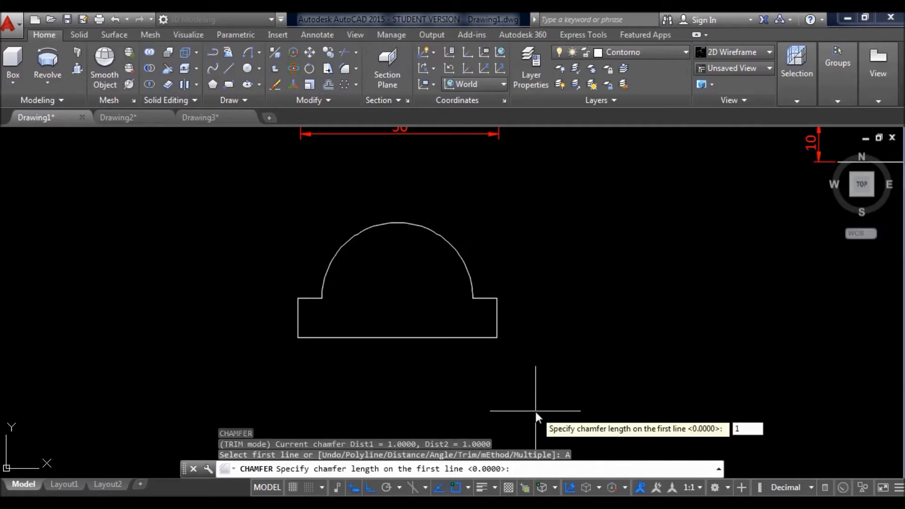
key("Return")
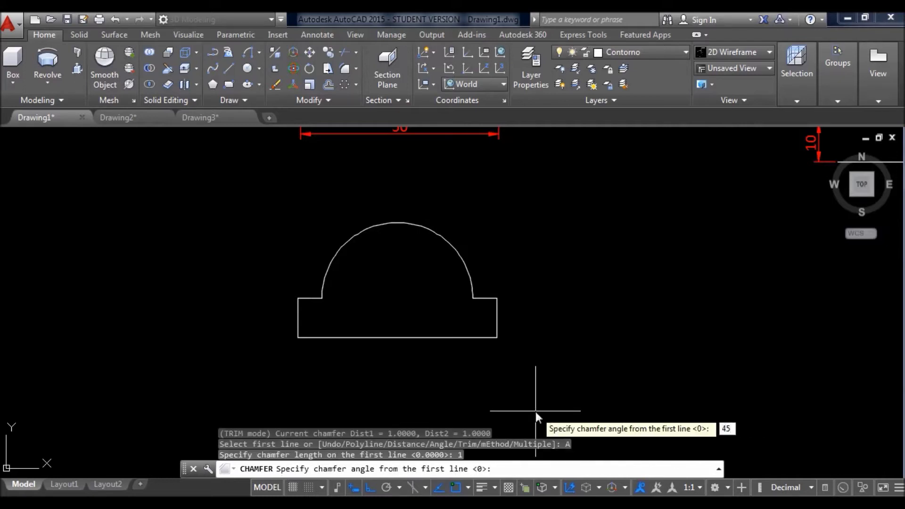
key("Return")
scroll(257, 302, "up", 2)
scroll(257, 302, "up", 2)
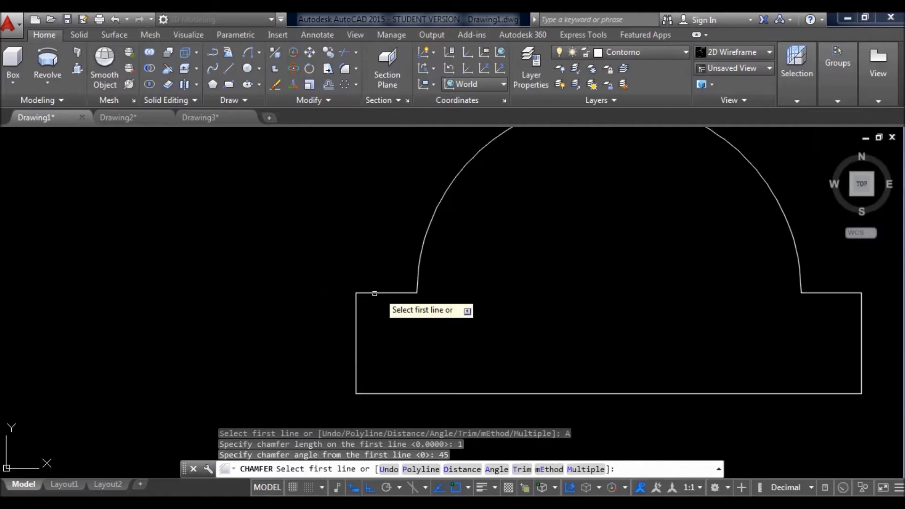
left_click(373, 293)
left_click(356, 325)
- Chamfer the outer corner of the right ledge with the same length and angle settings
middle_click_drag(415, 352, 167, 351)
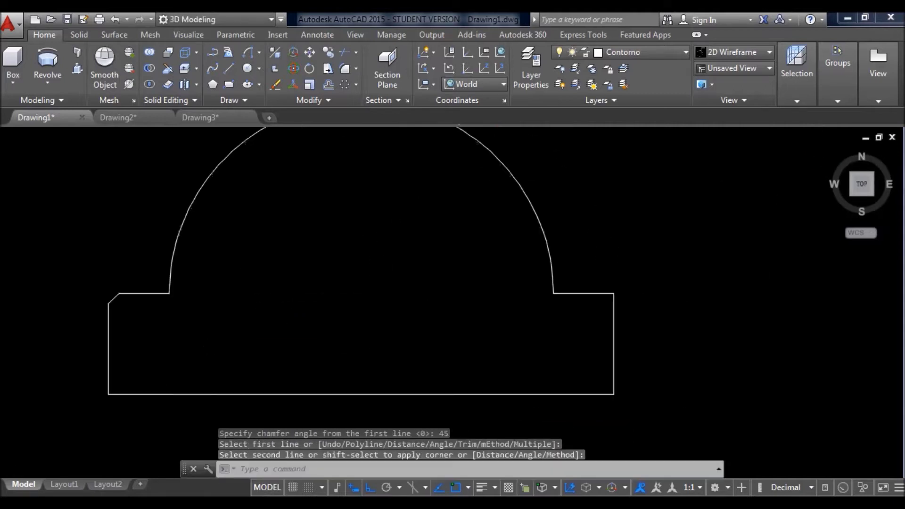
key("Return")
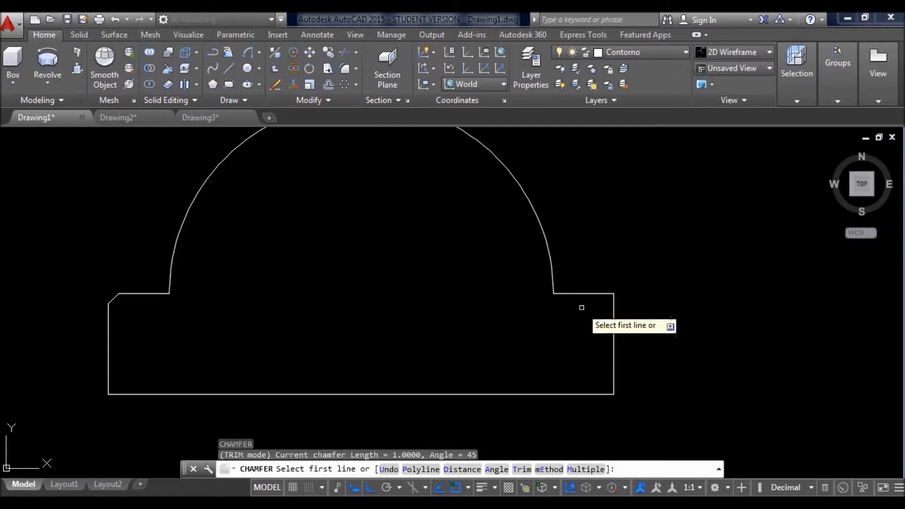
left_click(582, 295)
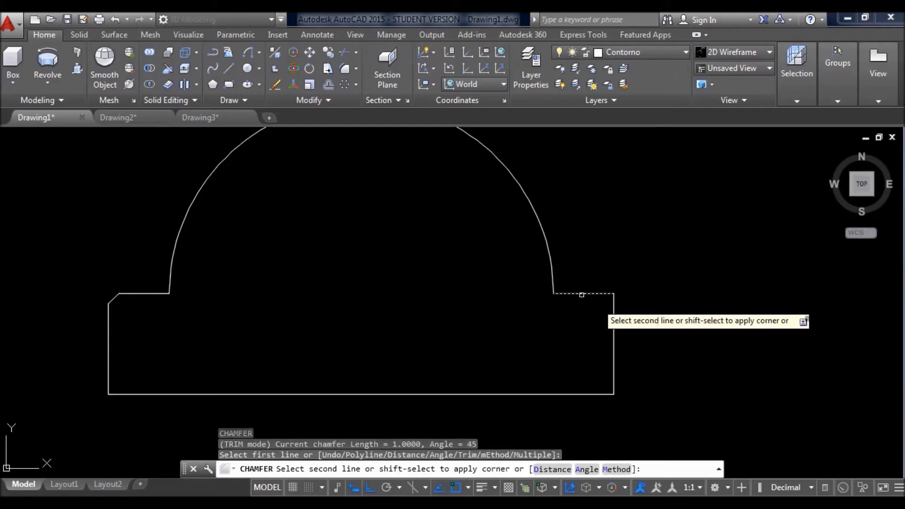
left_click(613, 313)
scroll(491, 299, "down", 2)
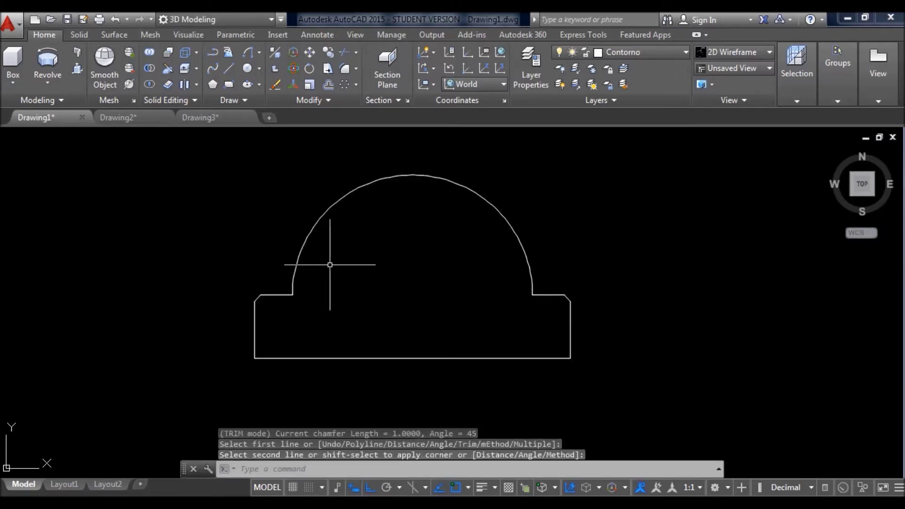
key("Escape")
key("Escape")
- Check the fillet radius on the dimensioned reference profile above the redrawn one
scroll(318, 256, "up", 2)
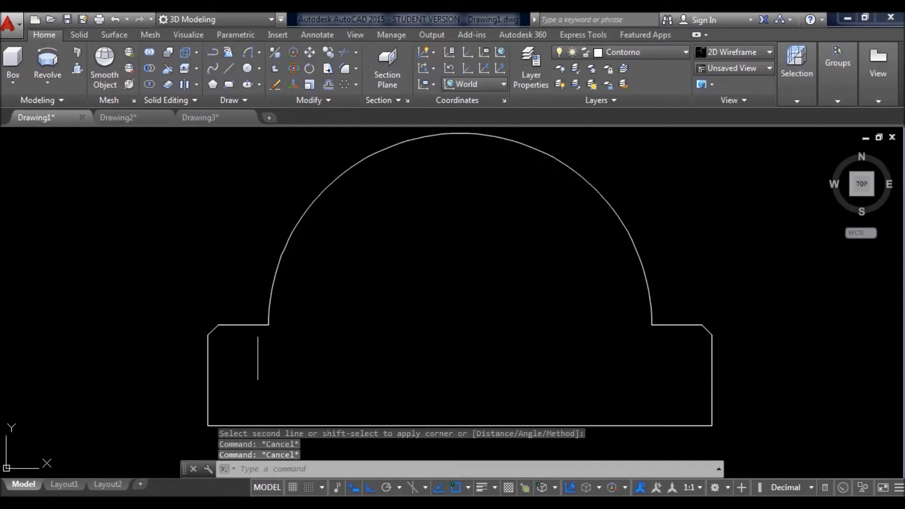
middle_click_drag(315, 247, 262, 390)
middle_click_drag(276, 169, 301, 356)
middle_click_drag(190, 156, 194, 278)
scroll(219, 212, "down", 2)
middle_click_drag(233, 254, 176, 107)
mouse_move(300, 304)
middle_mouse_down()
mouse_move(324, 239)
mouse_move(282, 282)
middle_mouse_up()
scroll(322, 267, "up", 2)
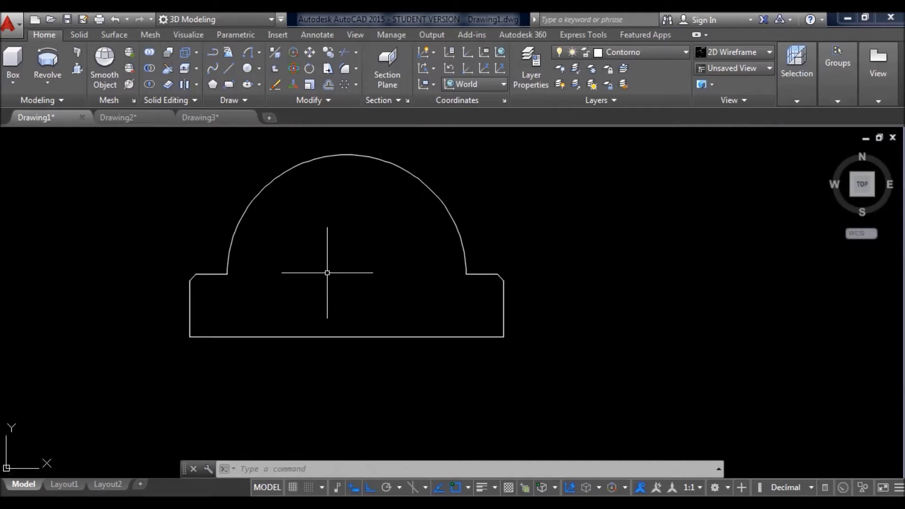
- Fillet the corner between the arc and the left ledge with radius 3
type("f")
key("Return")
type("r")
key("Return")
type("3")
key("Return")
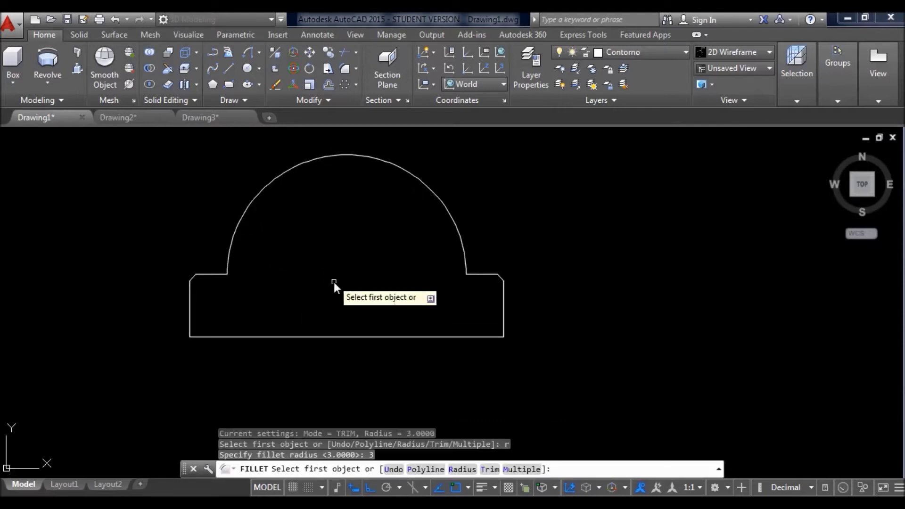
left_click(226, 255)
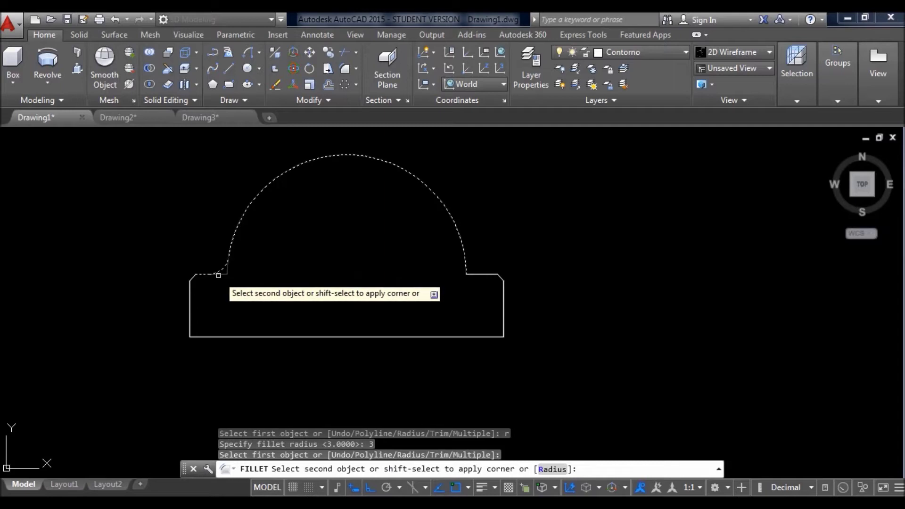
left_click(218, 275)
- Fillet the corner between the arc and the right ledge with the same radius
key("Return")
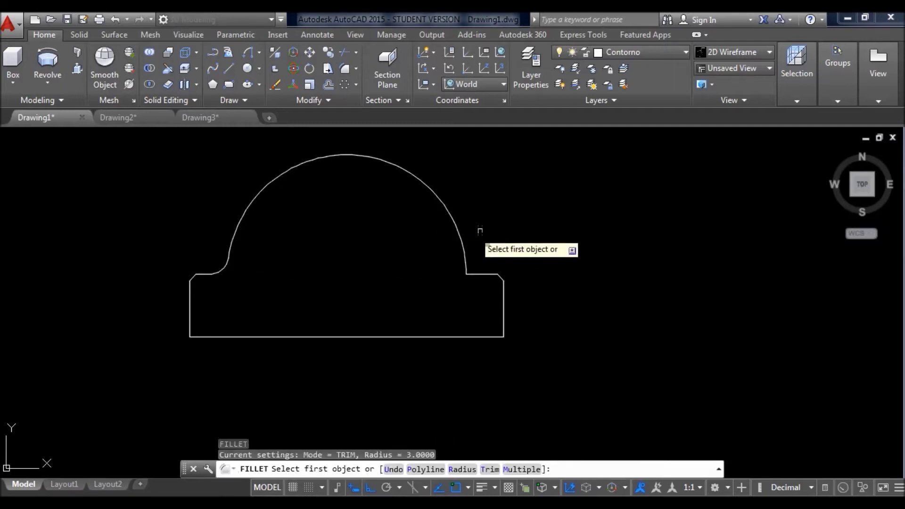
left_click(464, 248)
left_click(487, 273)
key("Escape")
key("Escape")
key("Escape")
- Examine the two other reference figures for their base-line offset and inward profile offset
scroll(542, 345, "down", 3)
mouse_move(528, 341)
middle_mouse_down()
mouse_move(313, 330)
mouse_move(341, 326)
middle_mouse_up()
scroll(313, 330, "down", 3)
scroll(348, 307, "down", 3)
scroll(463, 243, "up", 4)
scroll(538, 256, "down", 2)
middle_click_drag(619, 268, 520, 283)
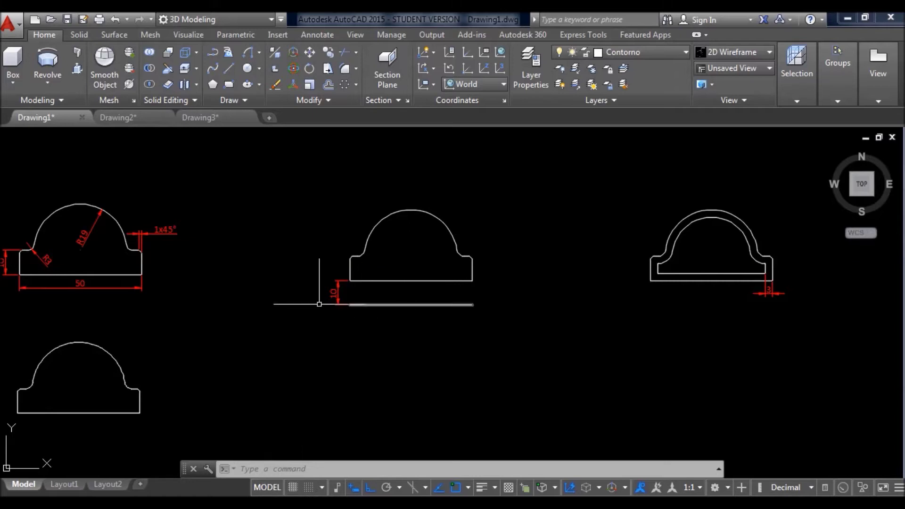
- Copy the finished profile horizontally from its lower-right corner, placing one copy beneath each of the other two reference figures
middle_click_drag(161, 418, 199, 351)
left_click(179, 405)
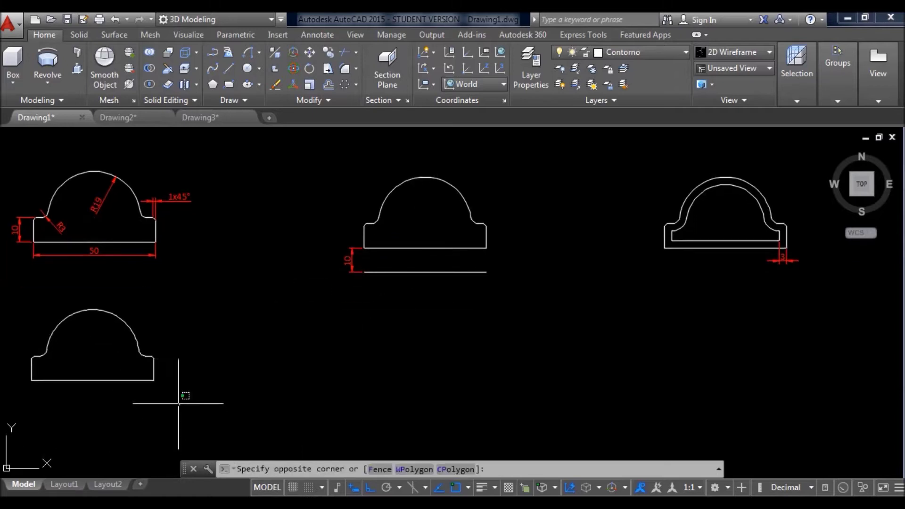
left_click(6, 299)
type("cp")
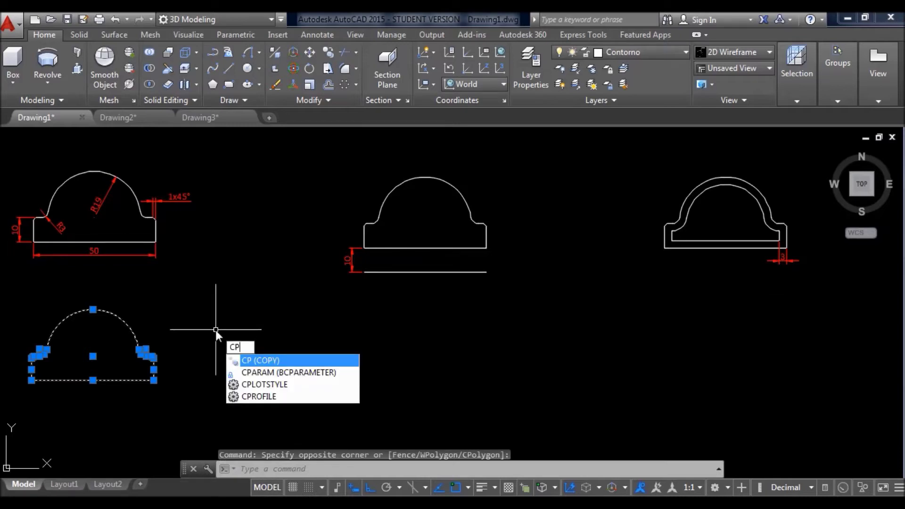
key("Return")
left_click(154, 379)
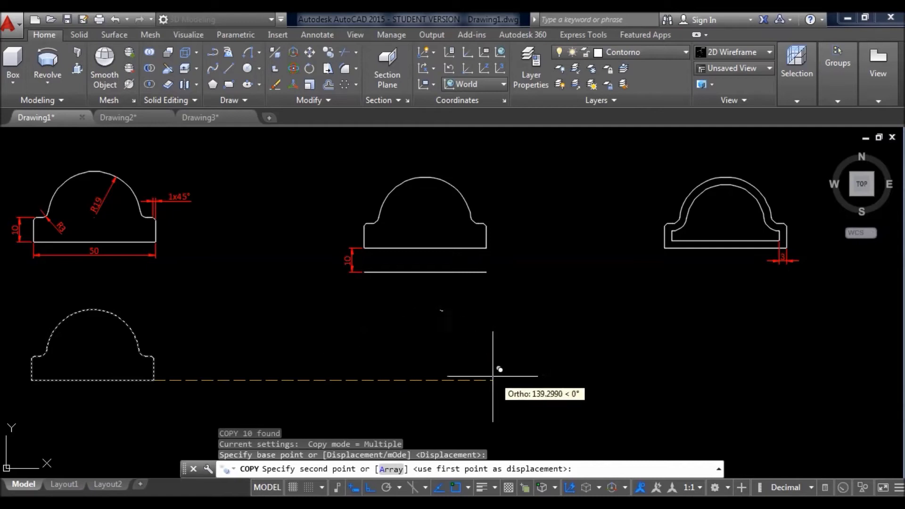
left_click(476, 380)
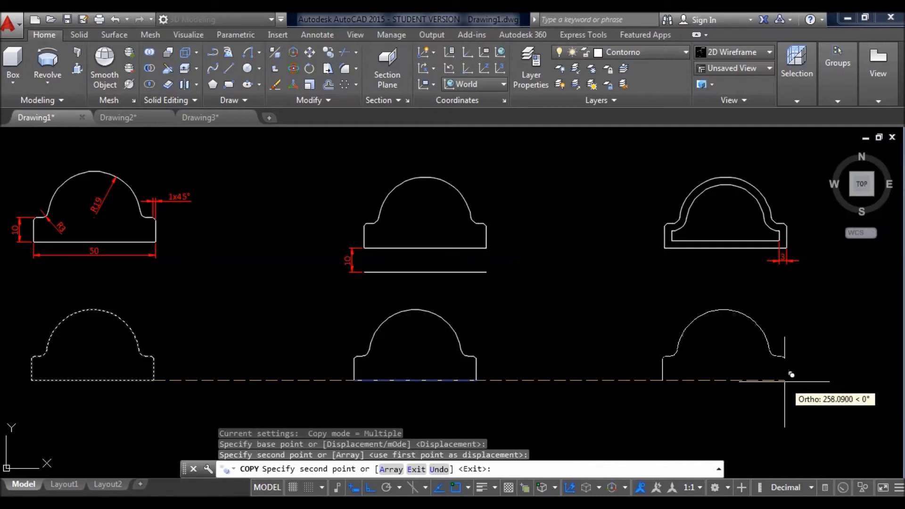
left_click(792, 380)
key("Escape")
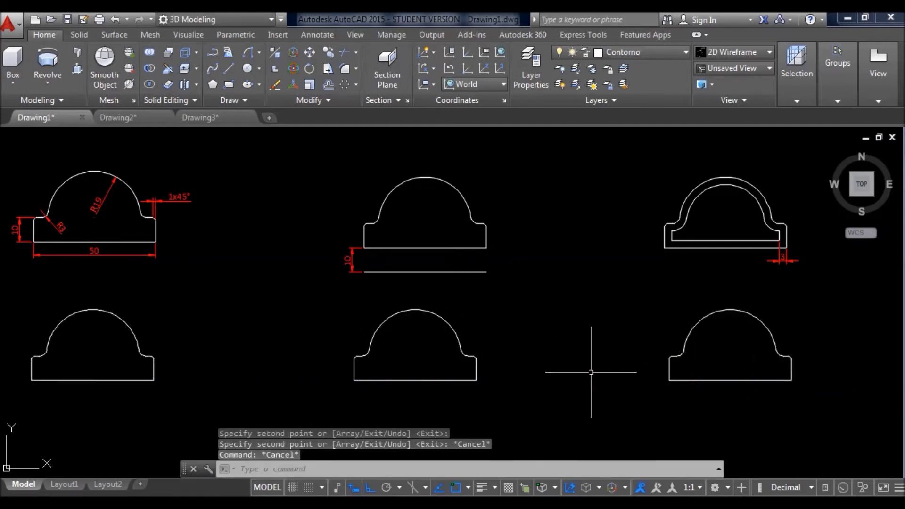
middle_click_drag(584, 365, 570, 284)
scroll(579, 300, "down", 2)
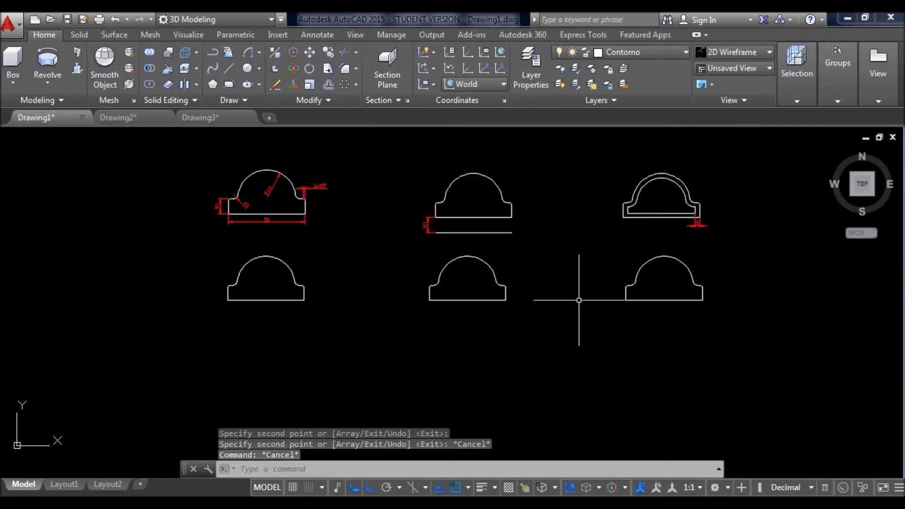
left_click(466, 300)
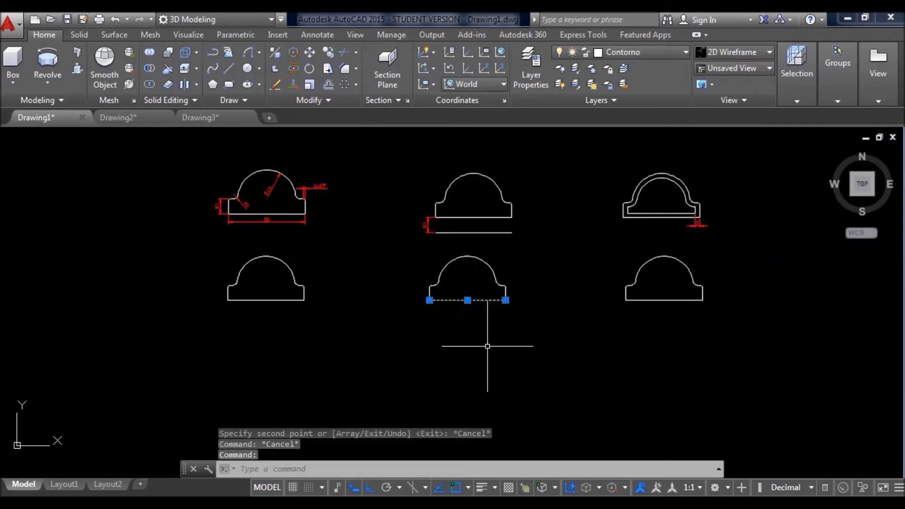
key("Return")
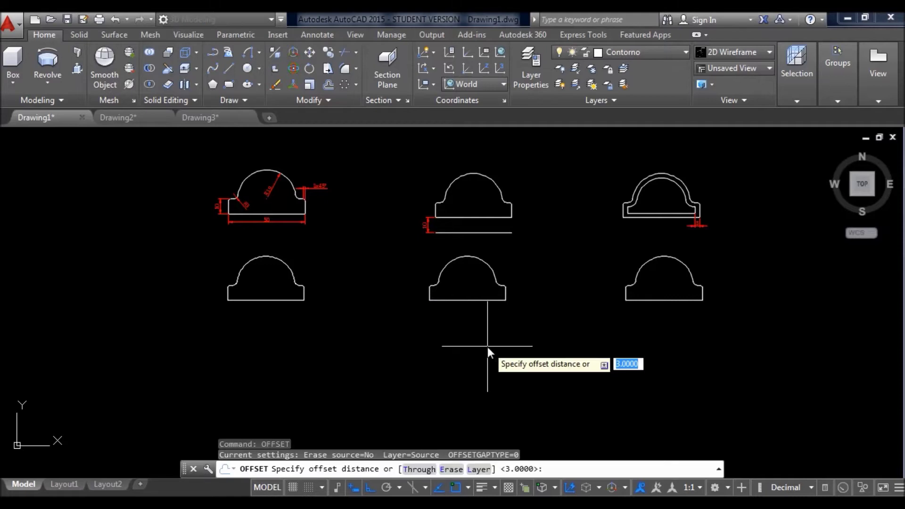
type("10")
key("Return")
key("Escape")
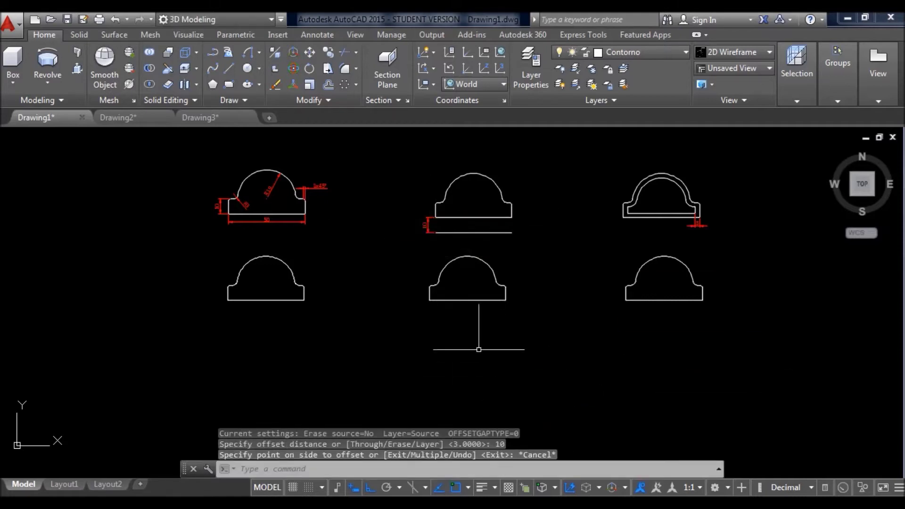
- Offset the base line of the middle profile copy downward by 10
left_click(465, 311)
left_click(457, 291)
type("of")
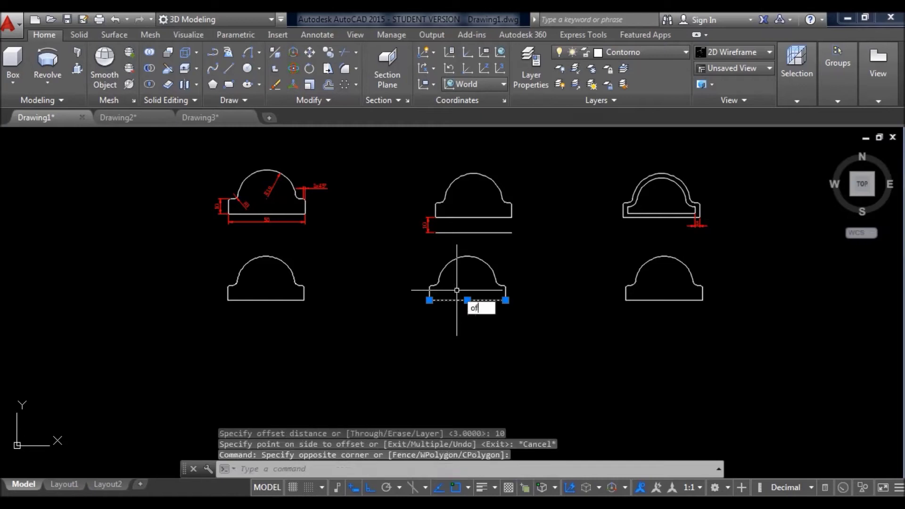
key("Return")
type("10")
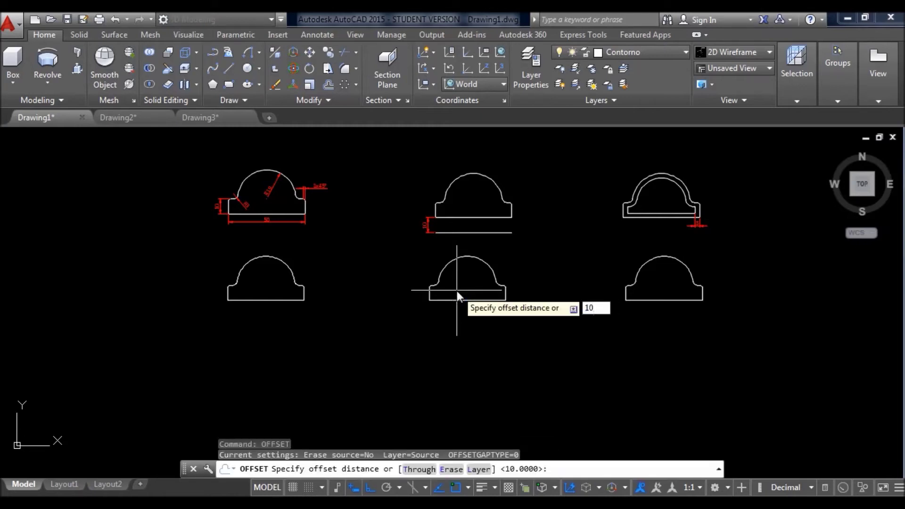
key("Return")
left_click(467, 351)
scroll(451, 300, "up", 2)
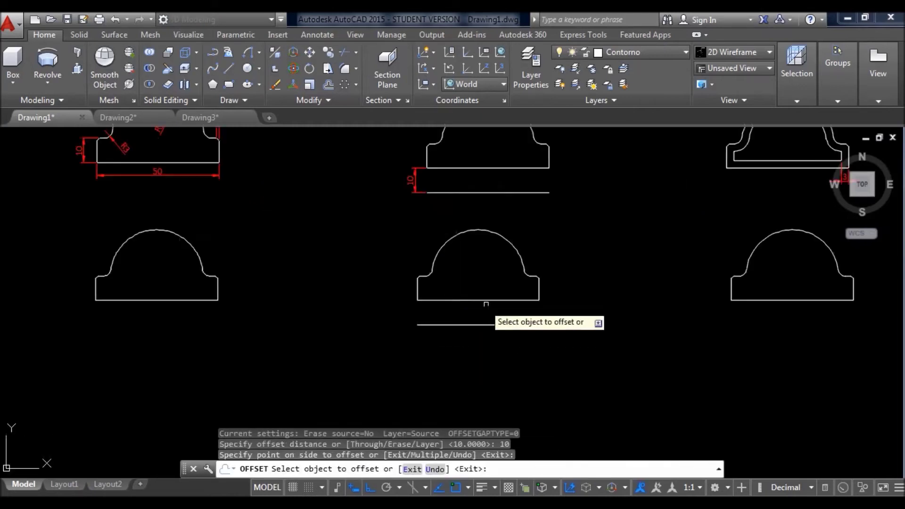
middle_click_drag(467, 321, 320, 376)
key("Escape")
left_click(734, 364)
left_click(625, 258)
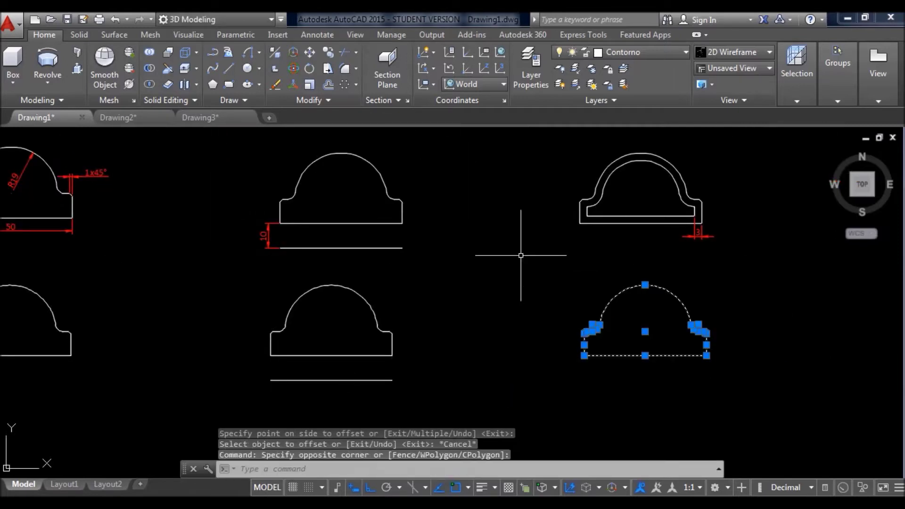
type("of")
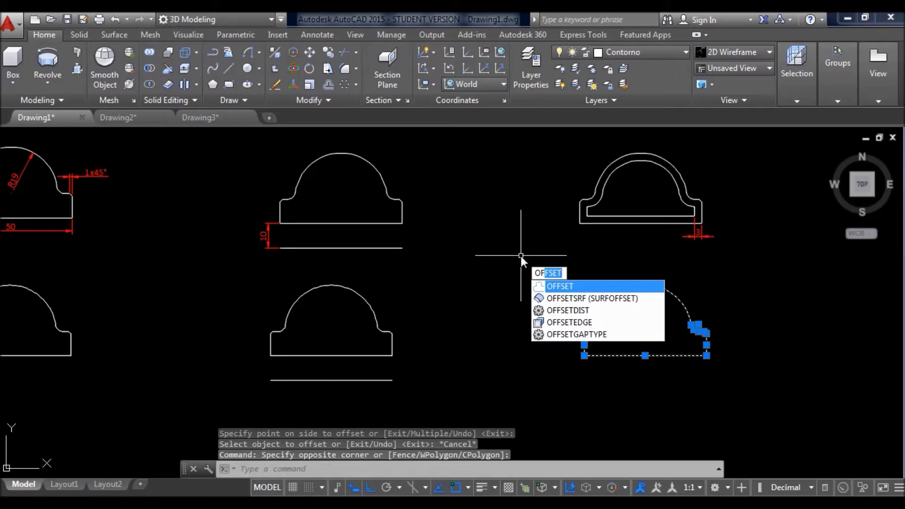
key("Return")
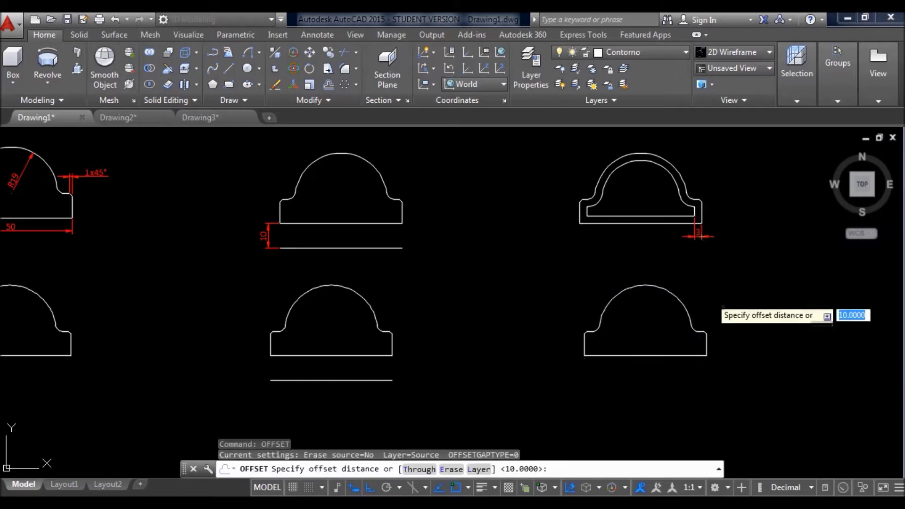
key("Return")
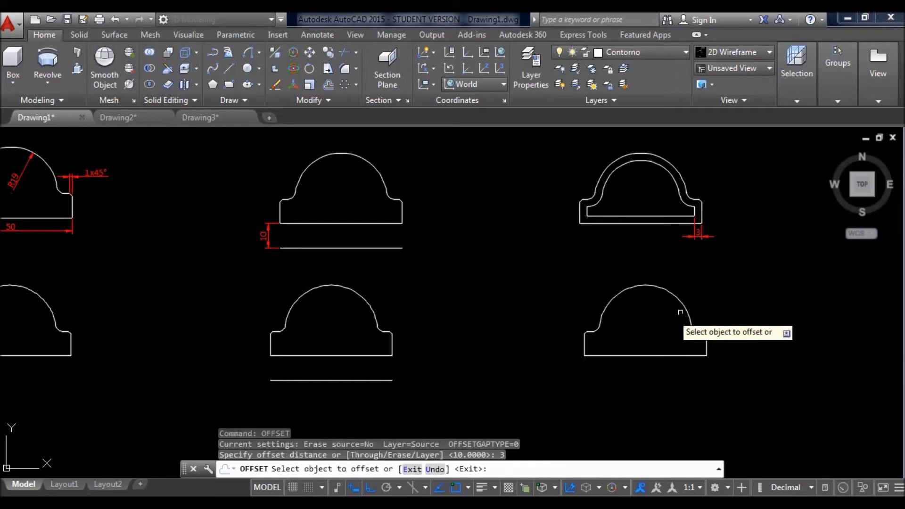
key("Escape")
- Join all the lines and arcs of the right-hand profile copy into a single polyline
left_click(731, 377)
left_click(580, 281)
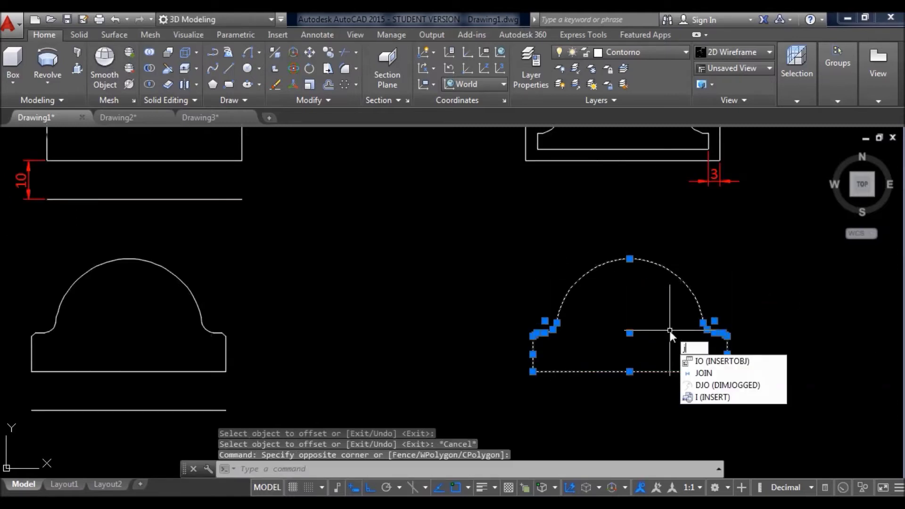
key("BackSpace")
key("BackSpace")
type("oin")
key("Return")
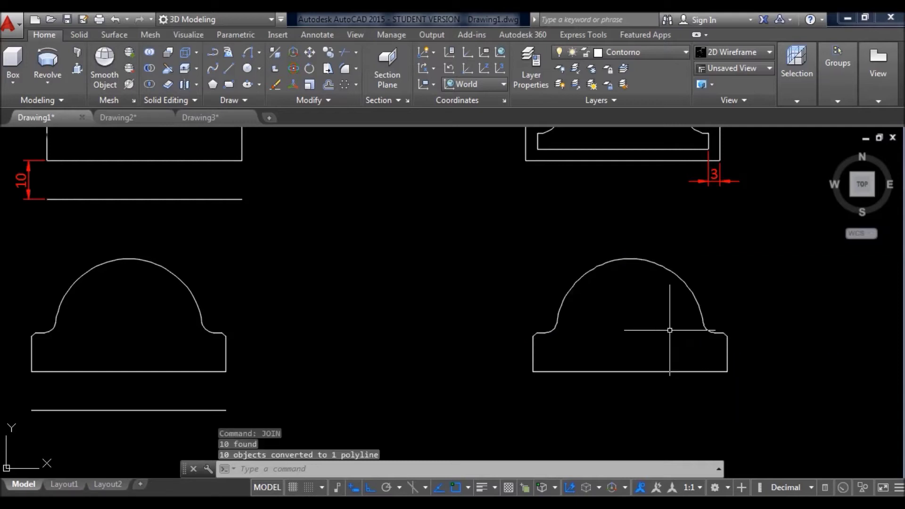
scroll(418, 353, "down", 3)
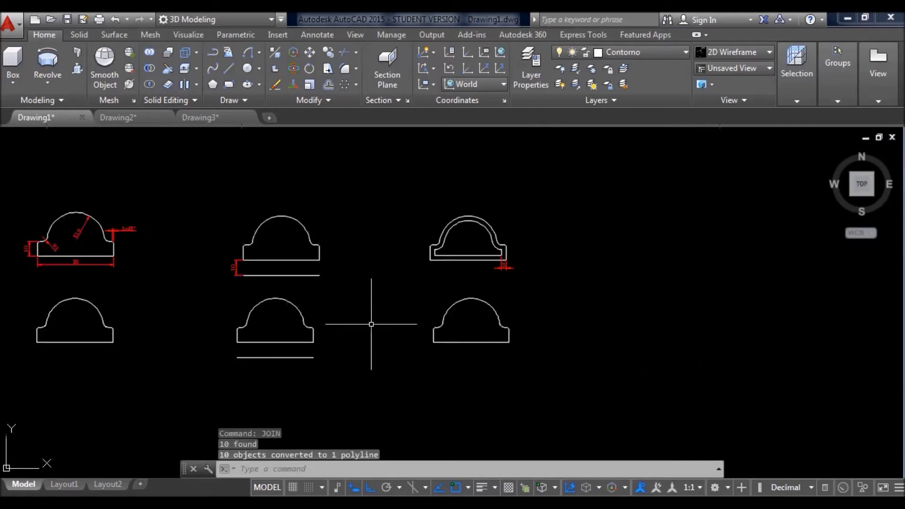
- Join the lines and arcs of the left and middle profile copies into one polyline each
left_click(387, 428)
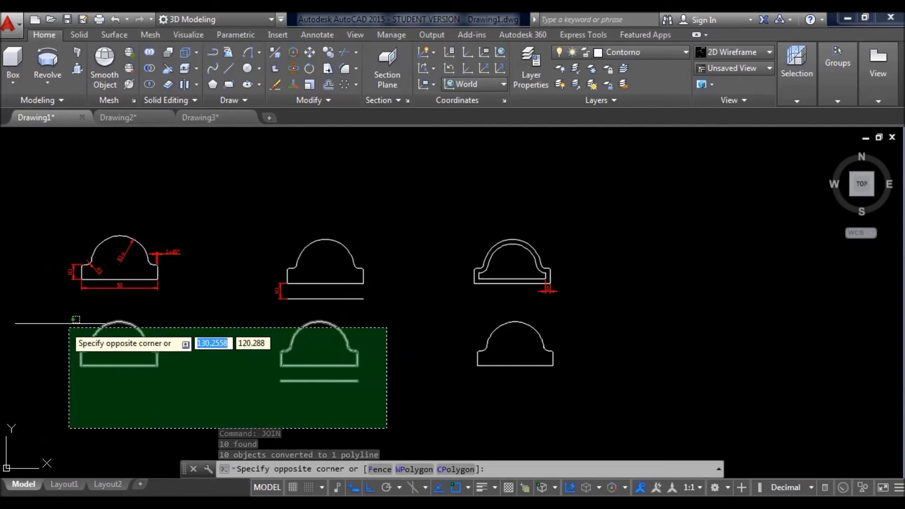
left_click(52, 304)
type("oin")
key("Return")
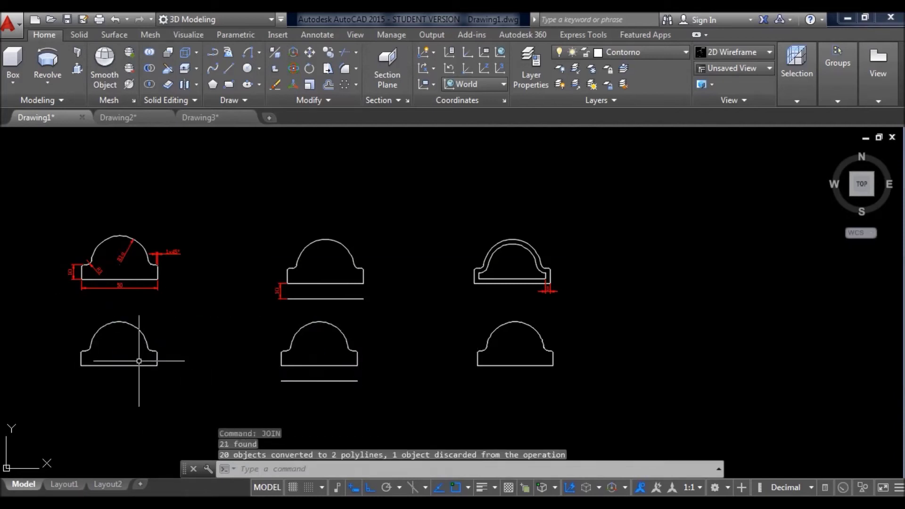
left_click(142, 367)
key("Escape")
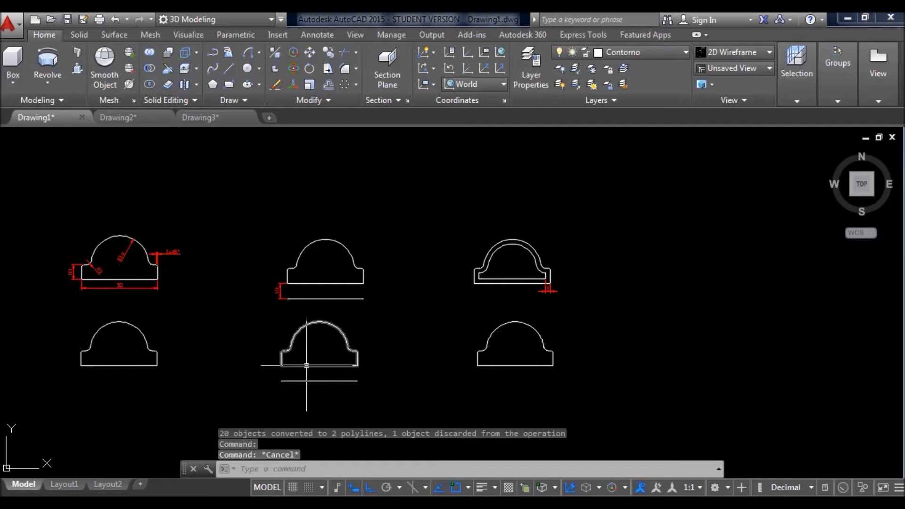
left_click(307, 365)
scroll(310, 353, "up", 2)
key("Escape")
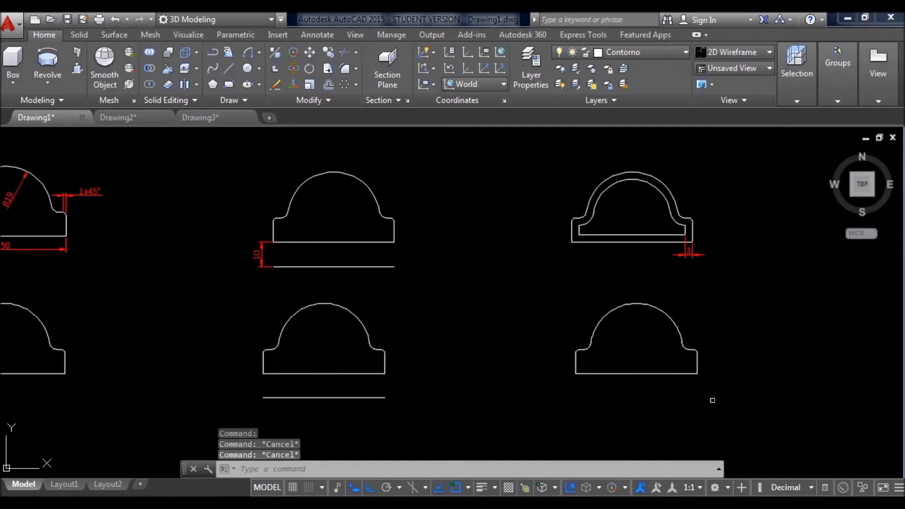
- Offset the joined right-hand profile copy inward by 3
type("o")
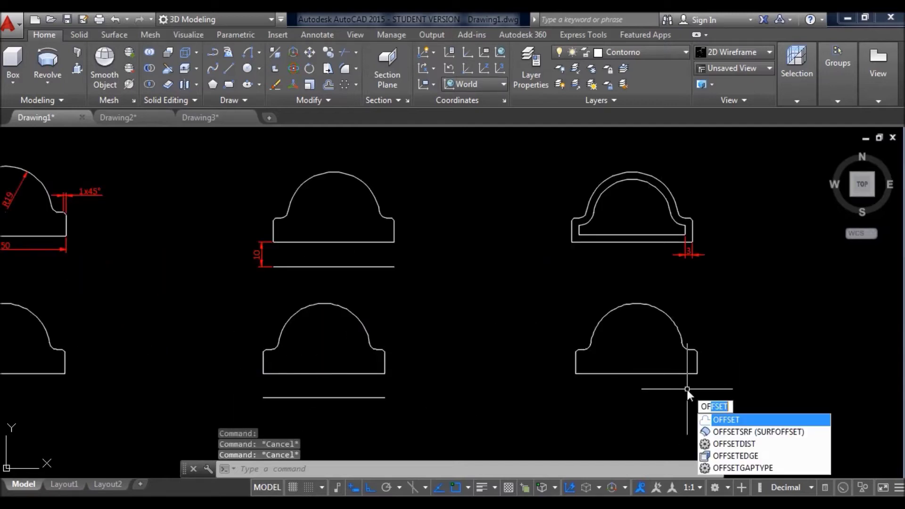
key("Return")
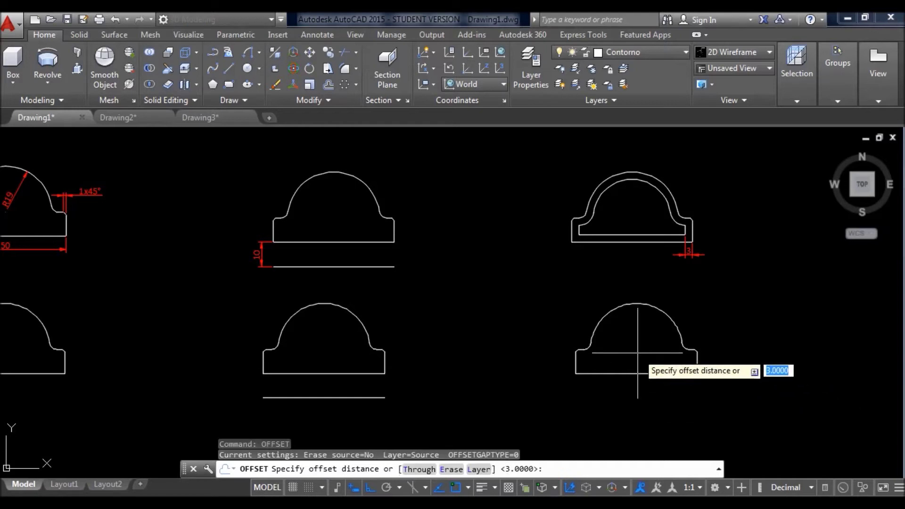
key("Return")
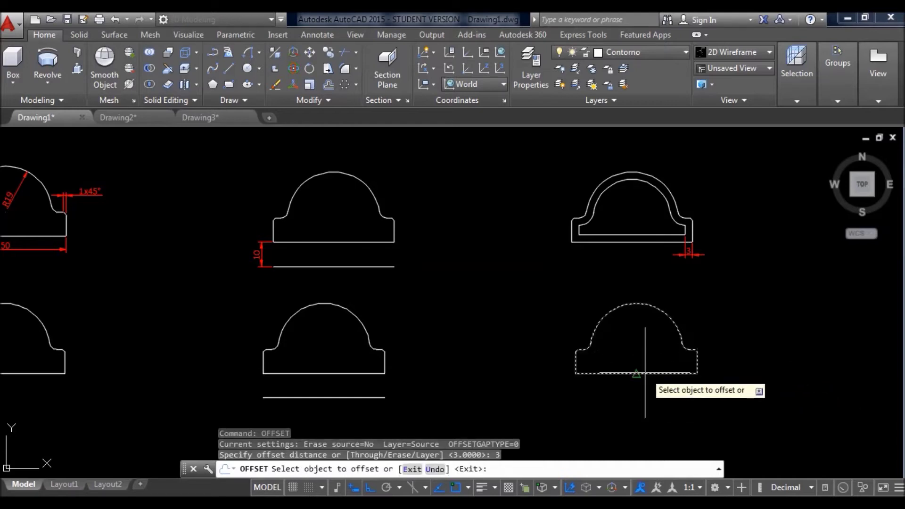
left_click(642, 351)
left_click(639, 361)
scroll(648, 349, "up", 4)
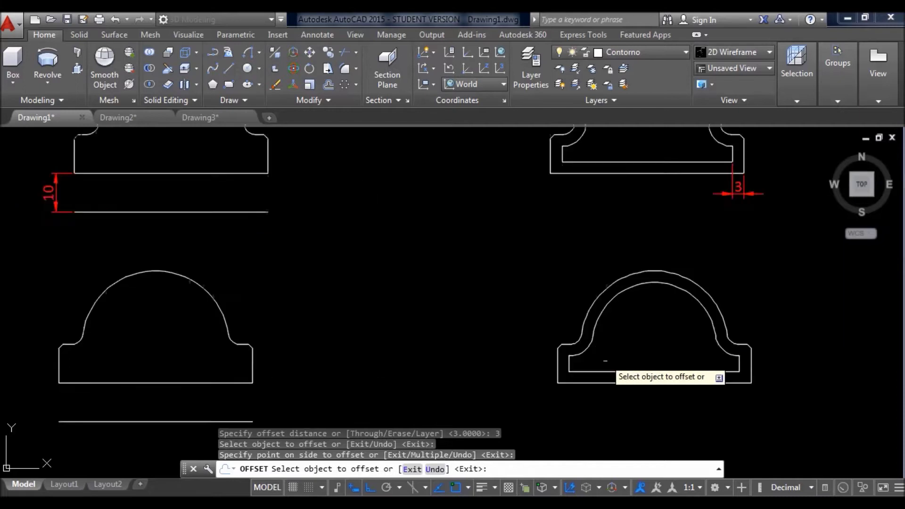
middle_click_drag(651, 348, 551, 330)
key("Escape")
- Inspect the inward offset up close and compare the three redrawn figures with the reference figures above them
scroll(497, 297, "down", 4)
scroll(454, 304, "up", 4)
scroll(519, 207, "down", 3)
scroll(500, 307, "up", 5)
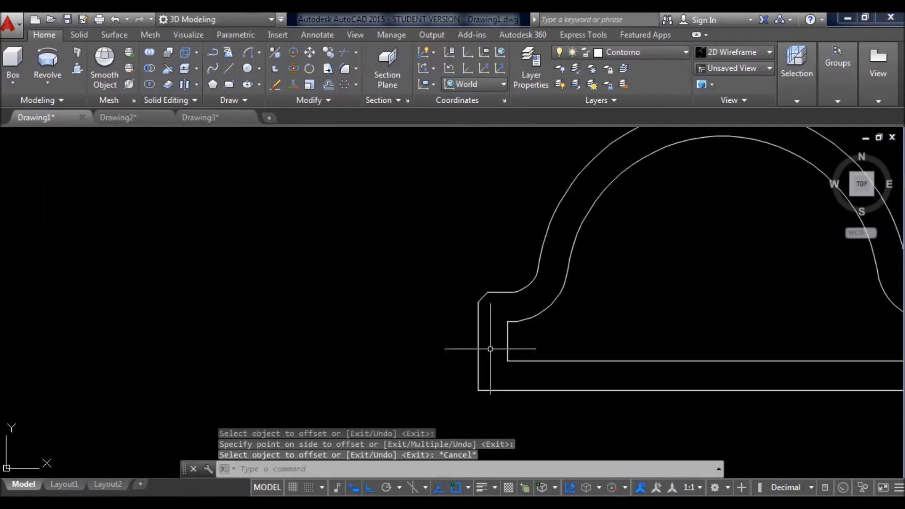
middle_click_drag(567, 378, 417, 377)
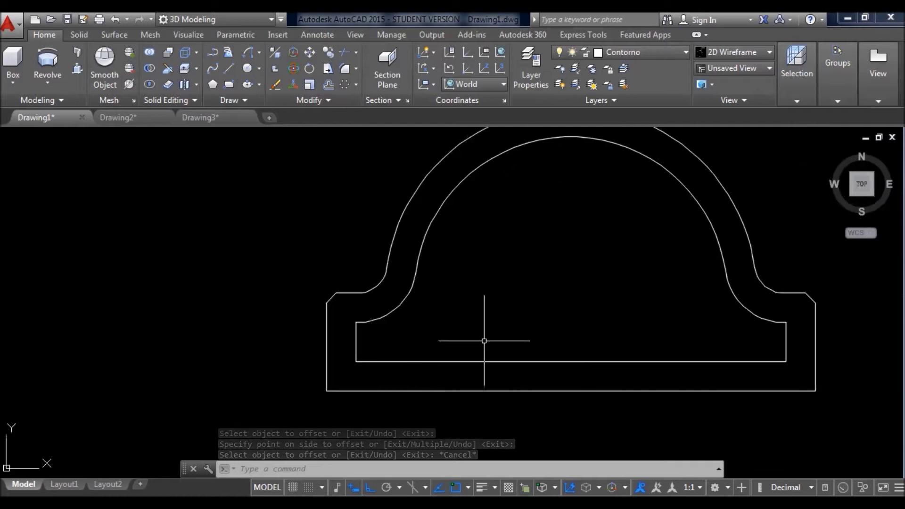
scroll(432, 304, "down", 5)
middle_click_drag(317, 300, 529, 311)
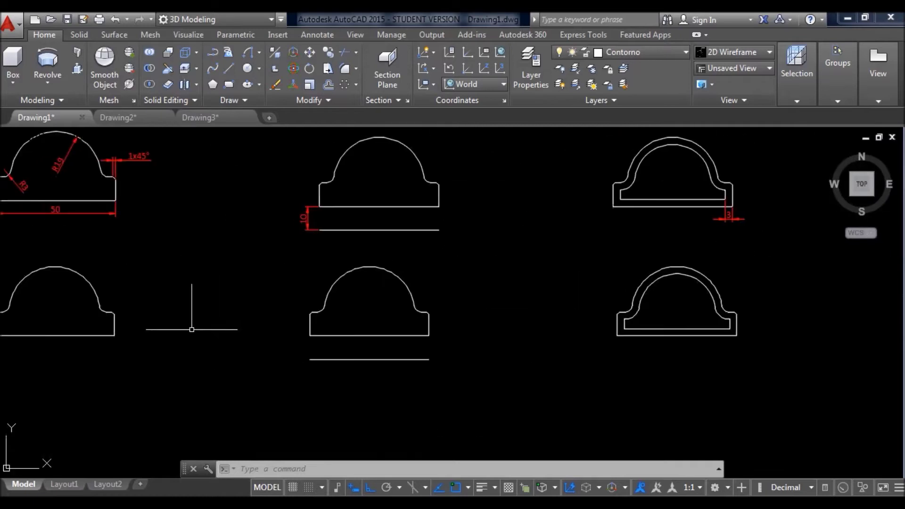
middle_click_drag(168, 329, 236, 330)
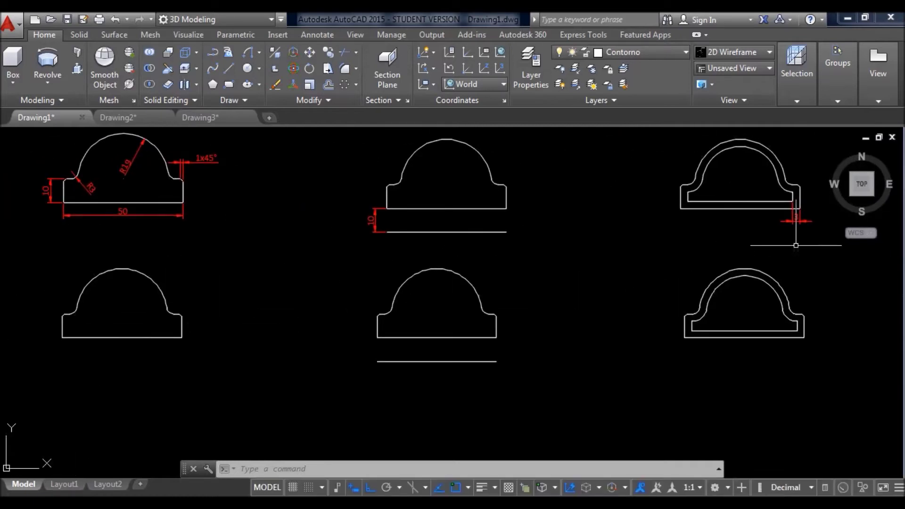
- Revolve the left profile copy 360° about its straight base line
middle_click_drag(285, 342, 242, 343, "shift")
scroll(332, 259, "up", 6)
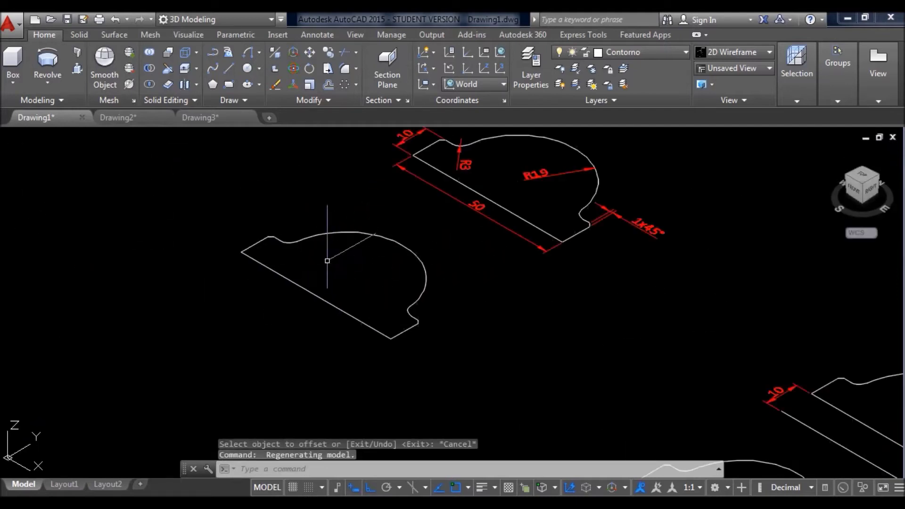
scroll(327, 263, "up", 2)
left_click_drag(490, 370, 164, 178)
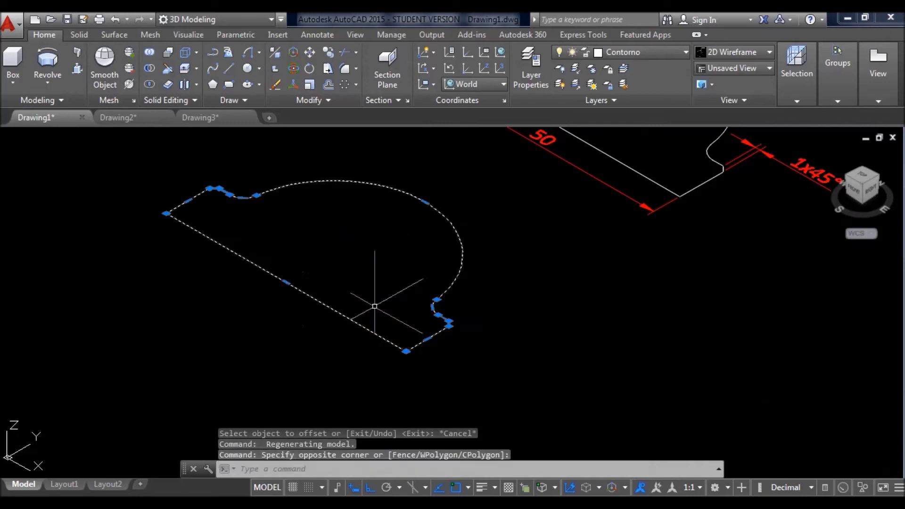
left_click(47, 61)
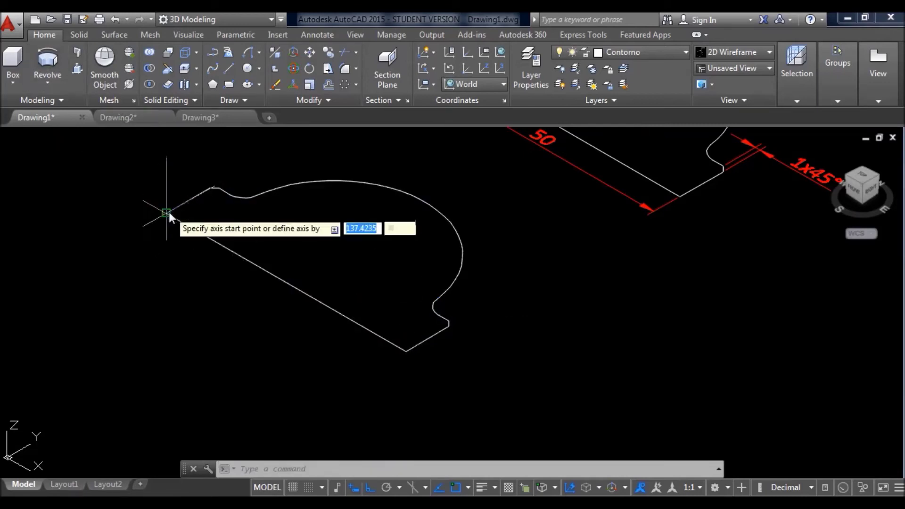
left_click(167, 213)
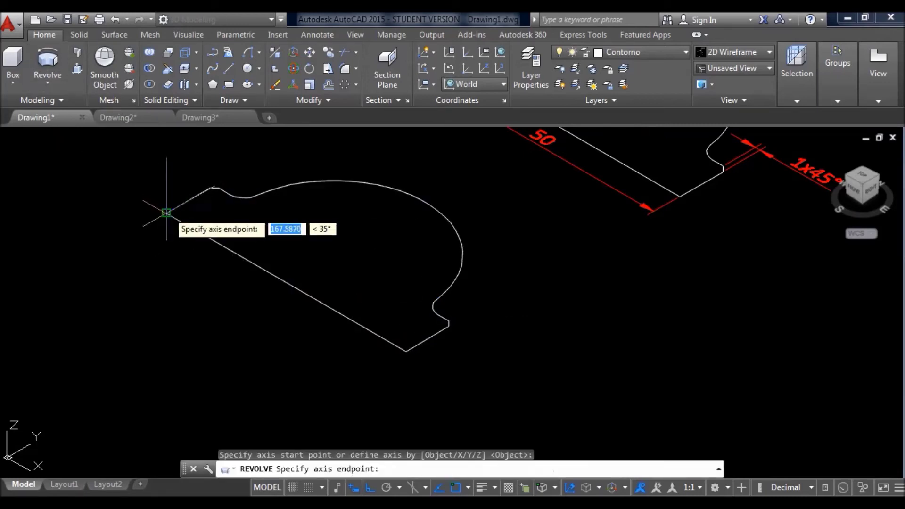
left_click(409, 356)
key("Return")
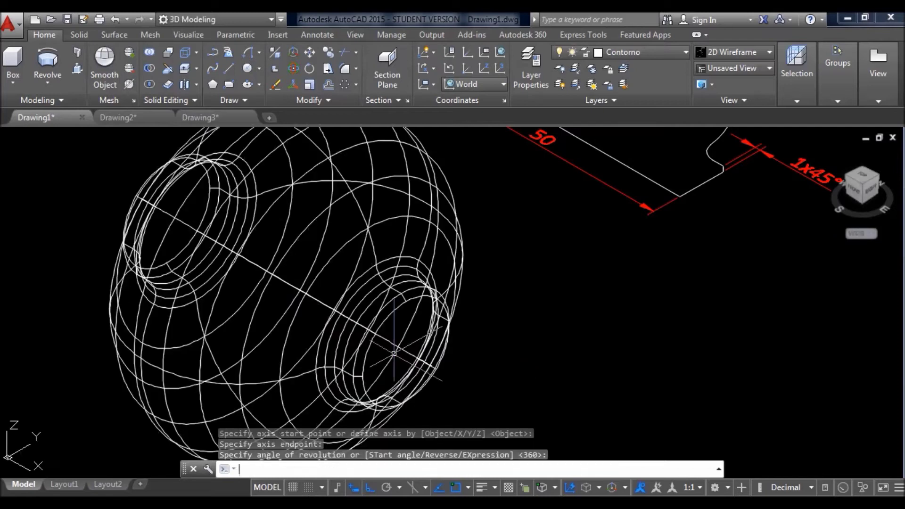
- Set the visual style to Realistic
left_click(671, 52)
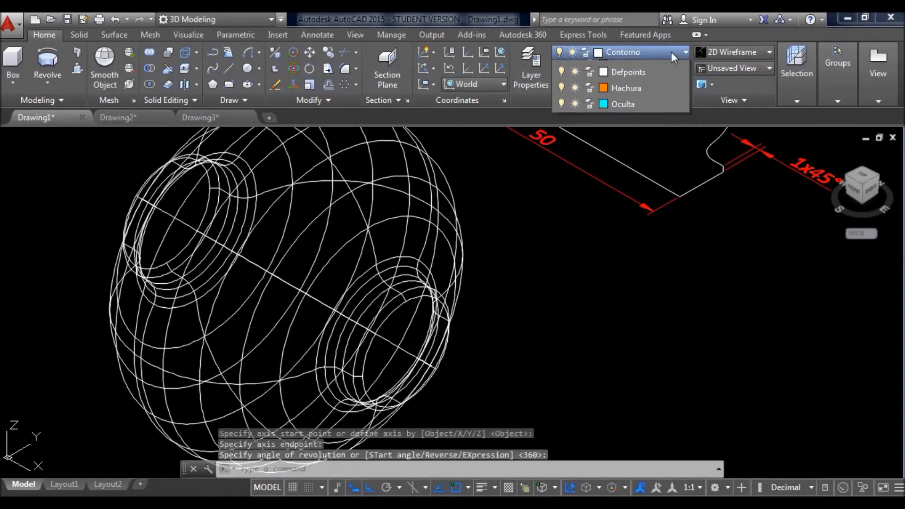
left_click(770, 32)
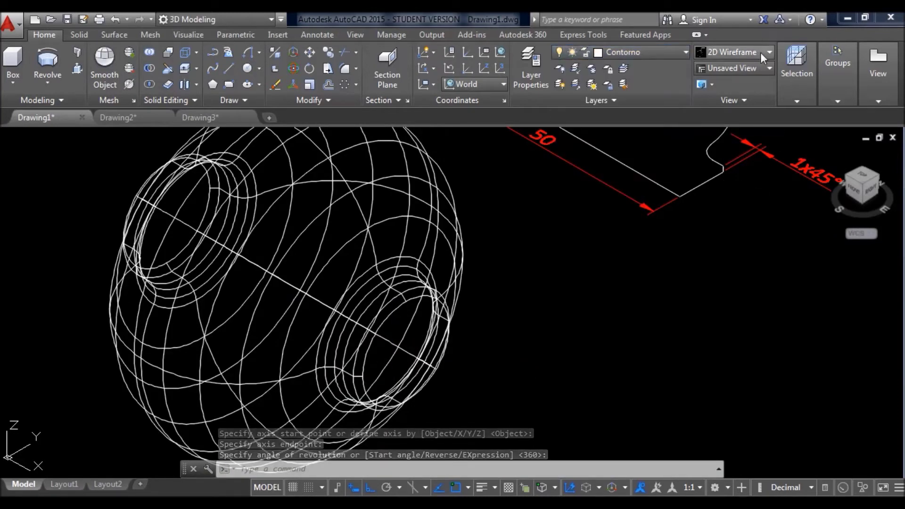
left_click(761, 52)
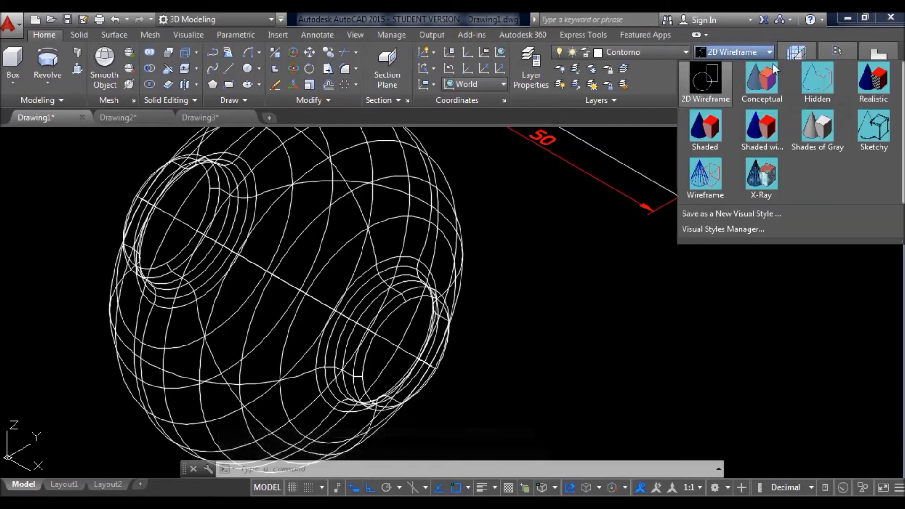
left_click(874, 81)
scroll(596, 283, "down", 3)
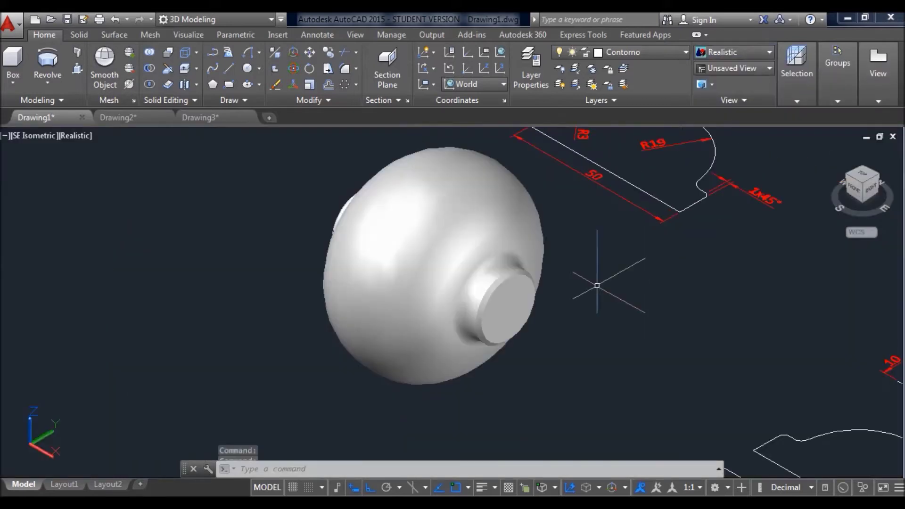
middle_click_drag(521, 285, 351, 219)
middle_click_drag(439, 276, 506, 357)
scroll(342, 217, "down", 2)
middle_click_drag(447, 238, 398, 231)
key("Escape")
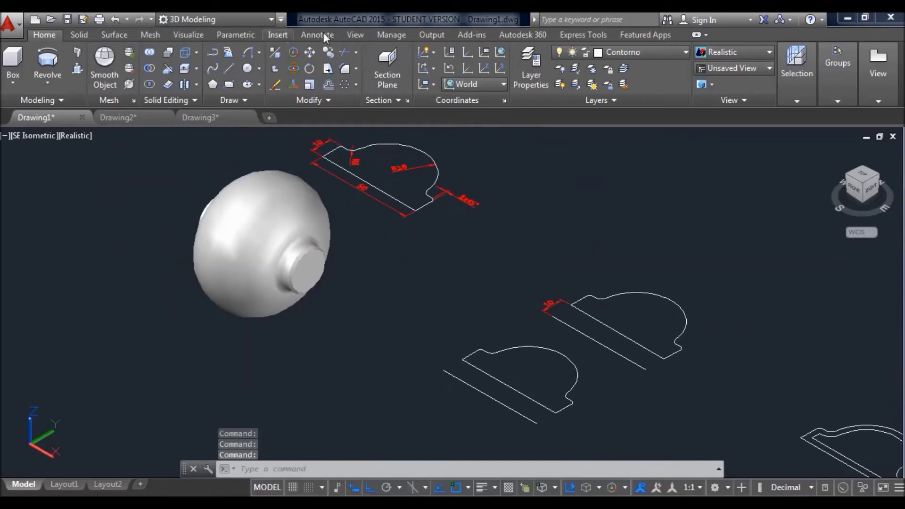
left_click(351, 35)
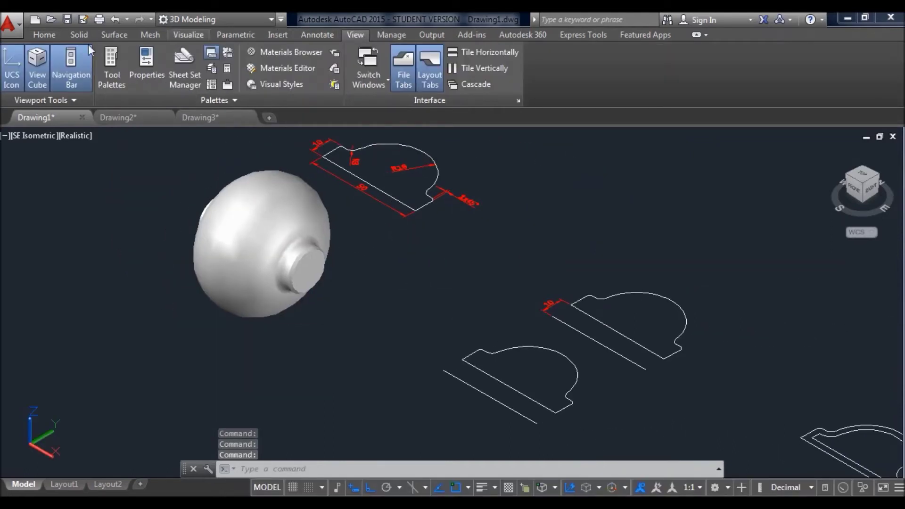
left_click(47, 38)
- Revolve the middle profile copy 360° about its separate offset line, from one endpoint of that line to the other
middle_click_drag(339, 259, 299, 246)
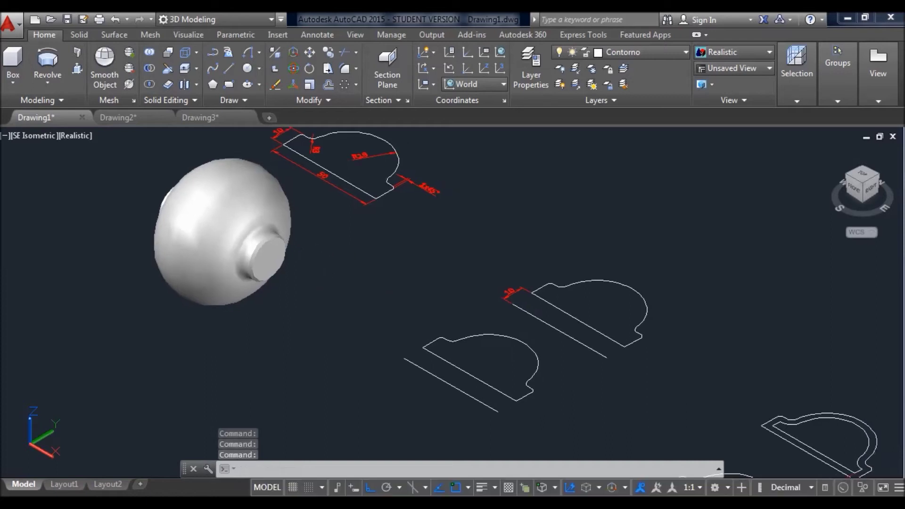
left_click(560, 425)
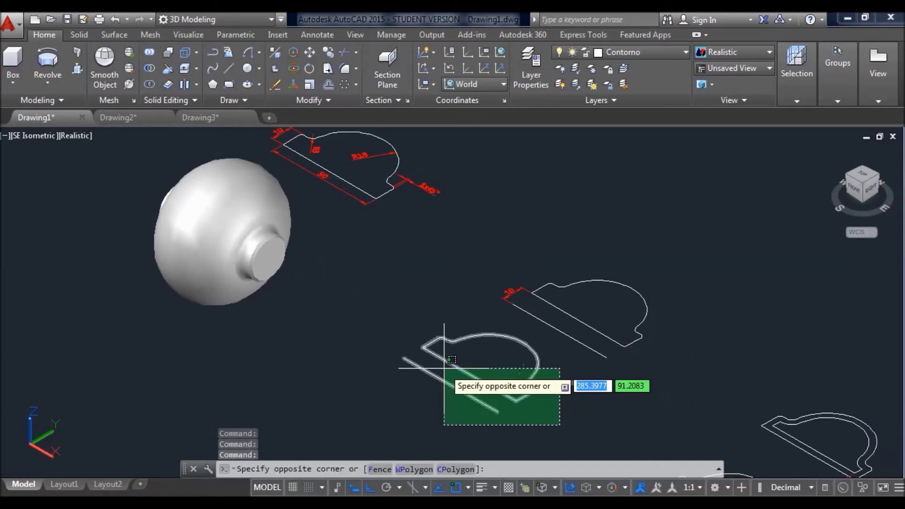
left_click(393, 337)
middle_click_drag(460, 341, 448, 322)
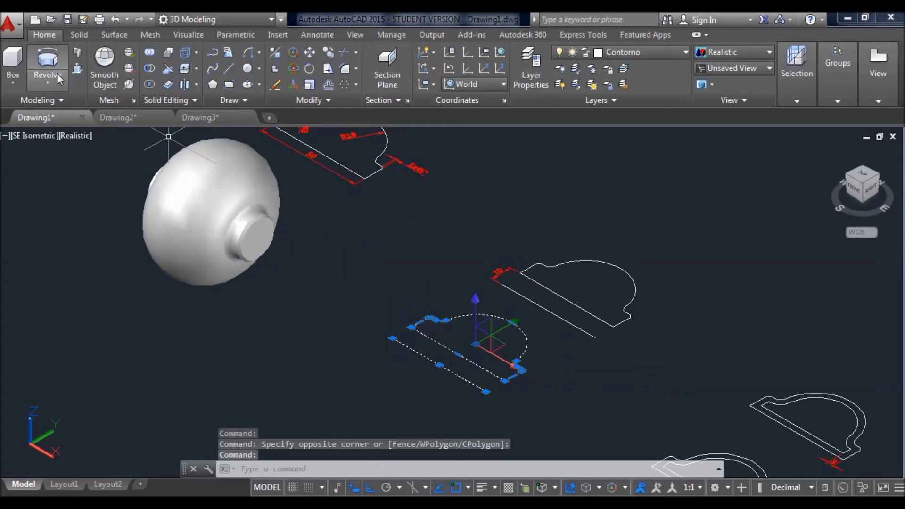
type("rev")
key("Return")
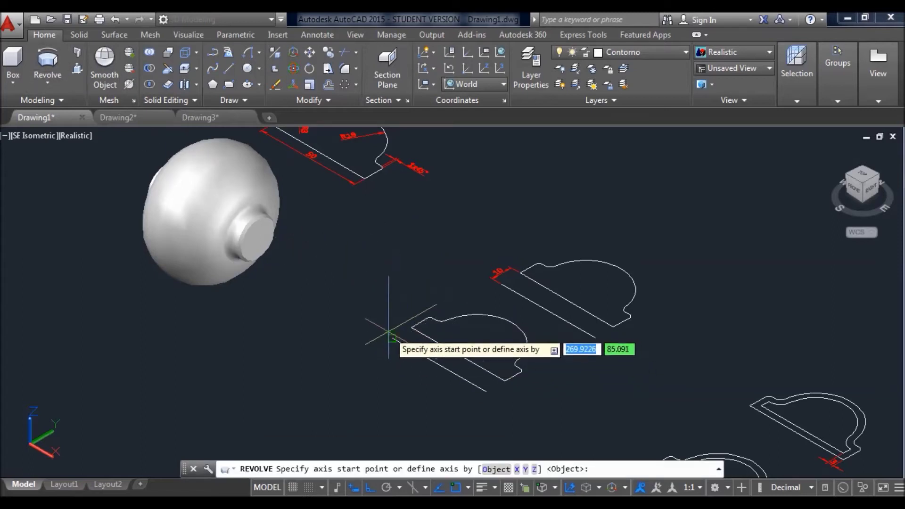
left_click(393, 339)
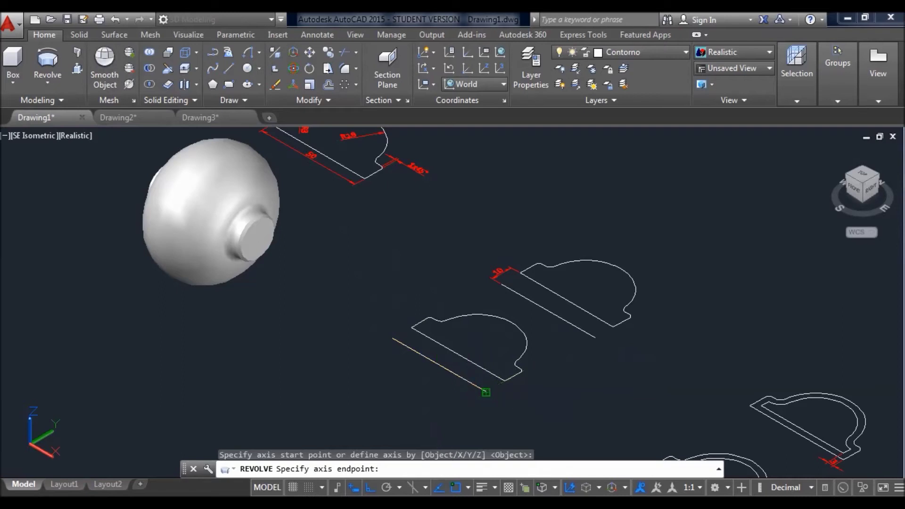
left_click(486, 391)
left_click(505, 392)
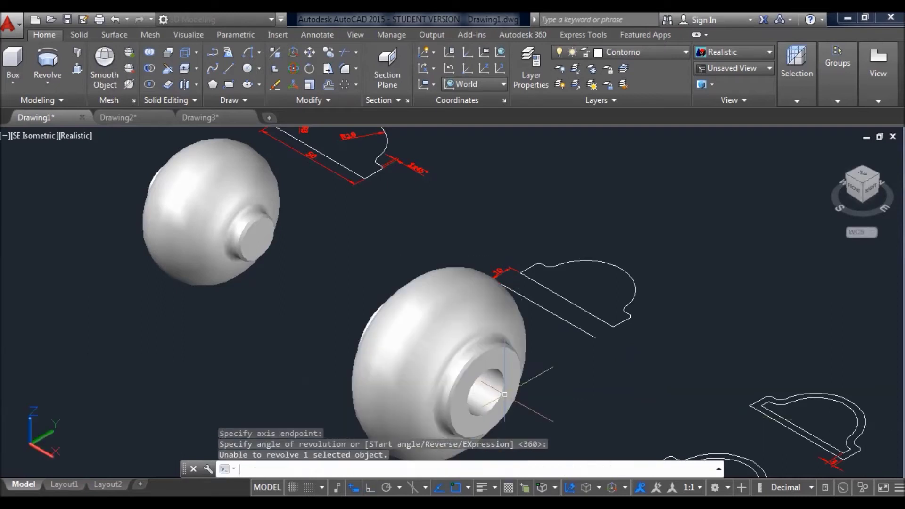
key("Escape")
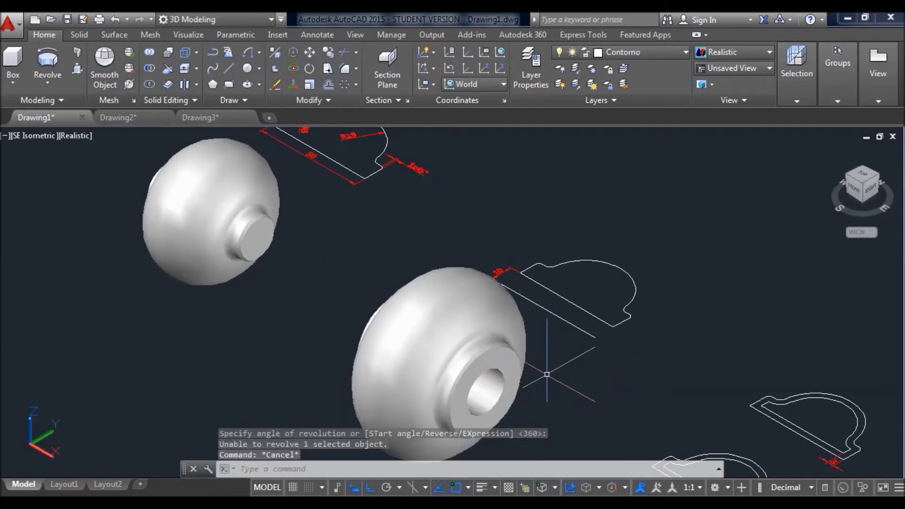
scroll(497, 319, "down", 2)
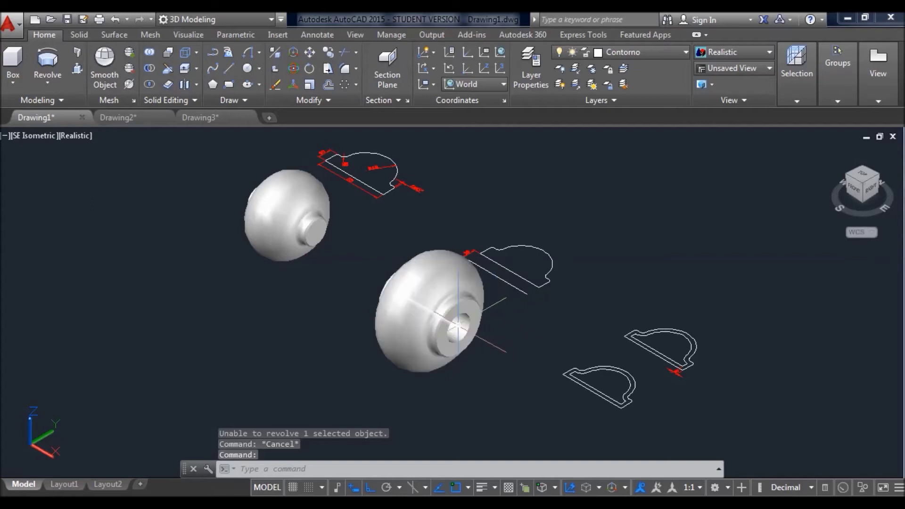
scroll(287, 218, "up", 3)
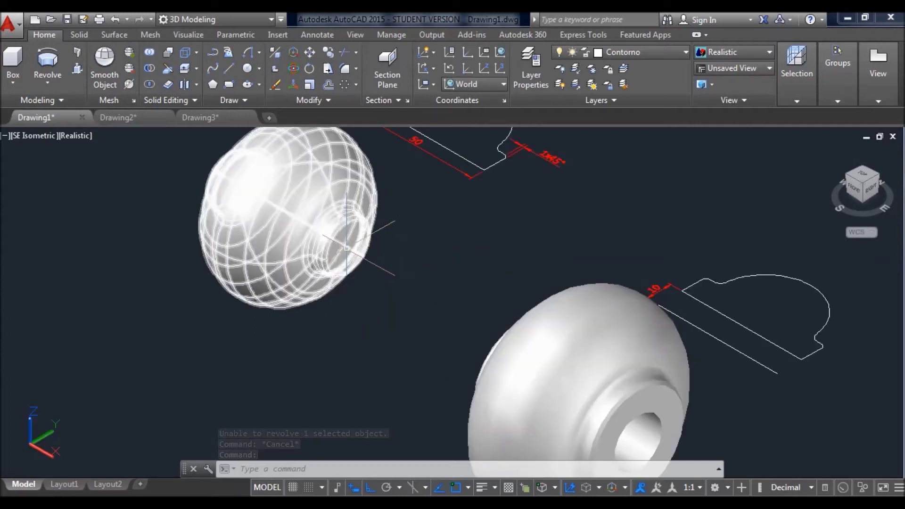
scroll(353, 251, "down", 2)
key("ctrl+z")
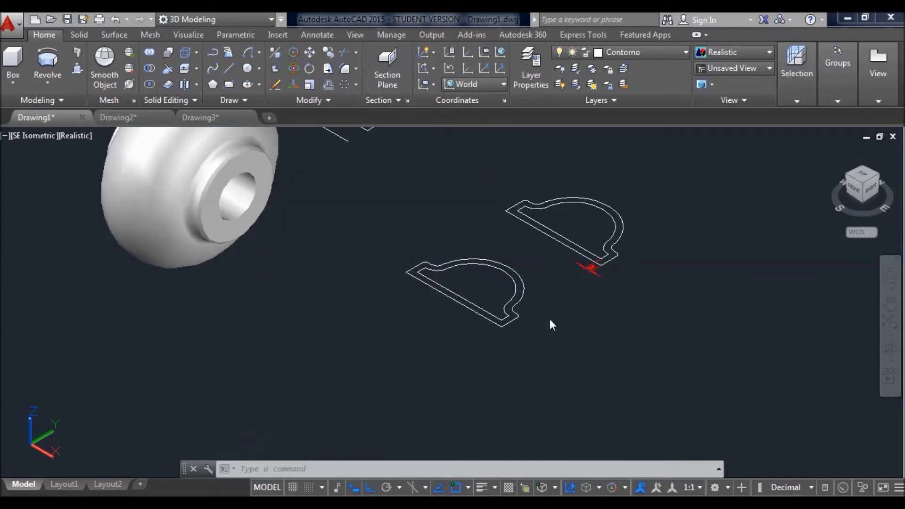
key("Escape")
- Try to explode the third profile copy, the one with the inward offset, into separate segments
scroll(537, 309, "up", 3)
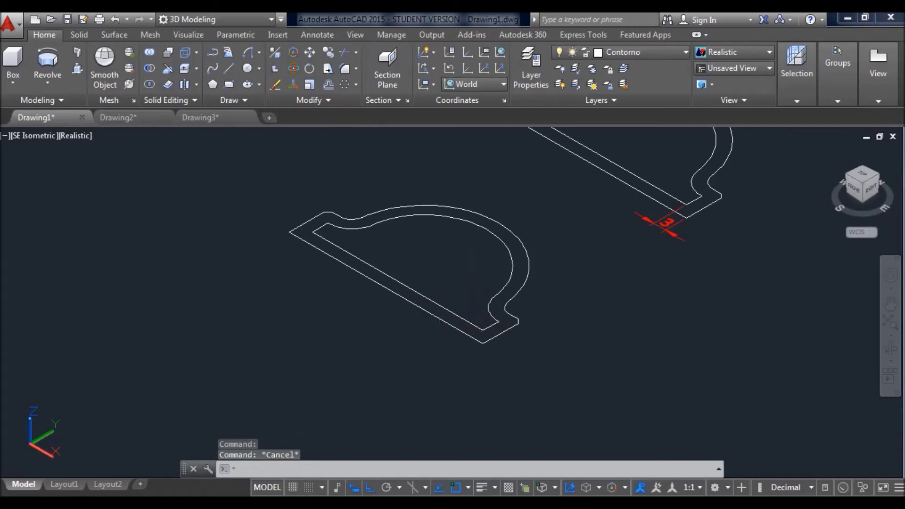
middle_click_drag(438, 311, 479, 299)
left_click(604, 348)
left_click(394, 283)
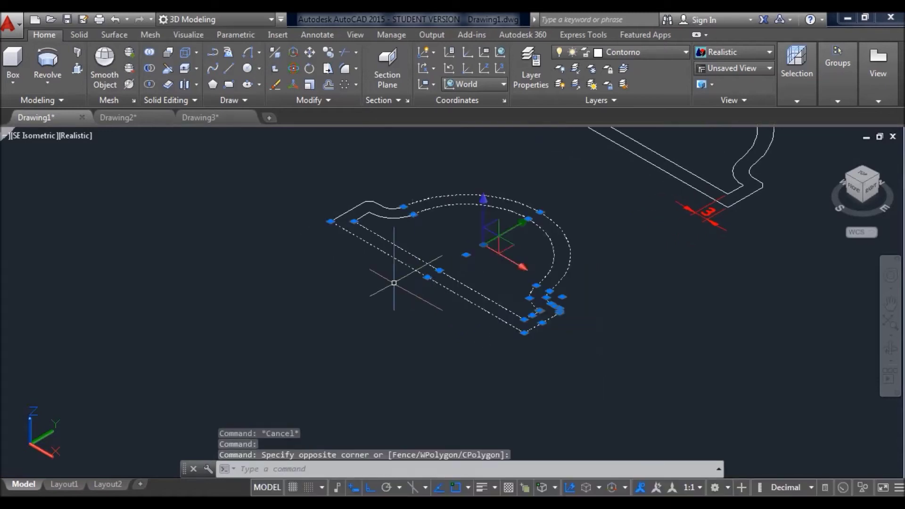
left_click(573, 348)
left_click(295, 176)
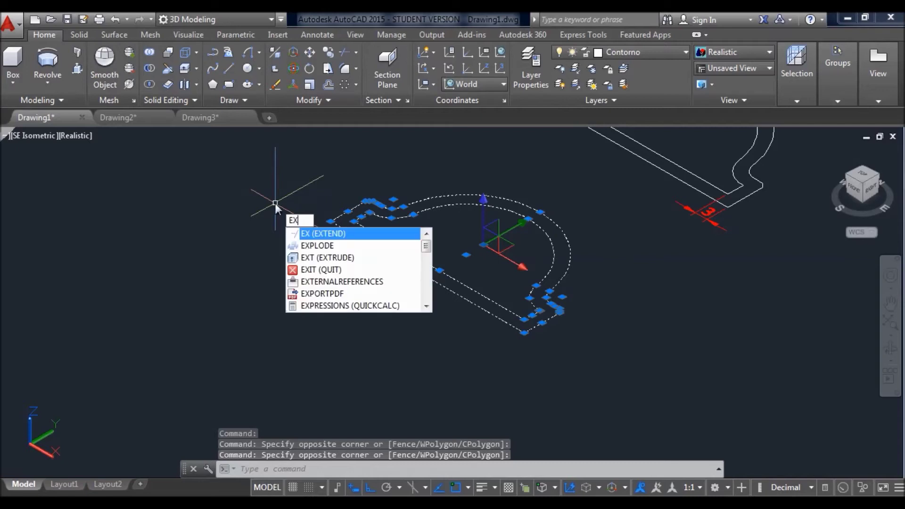
key("Down")
key("Return")
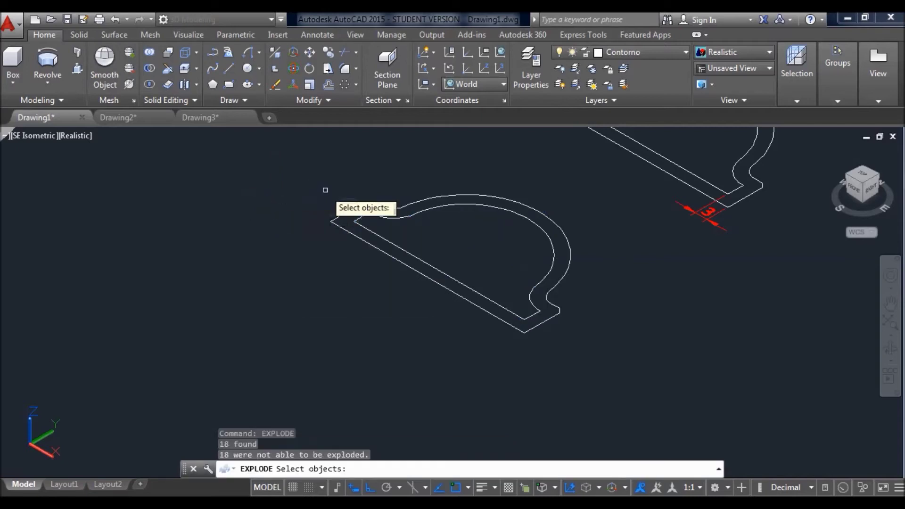
key("Escape")
- Delete the inner straight base line of the third profile copy
left_click(414, 258)
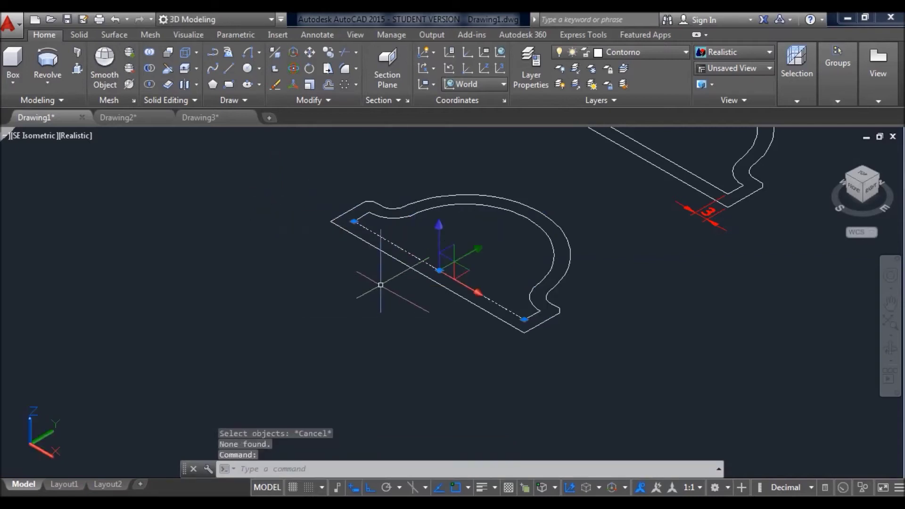
key("Delete")
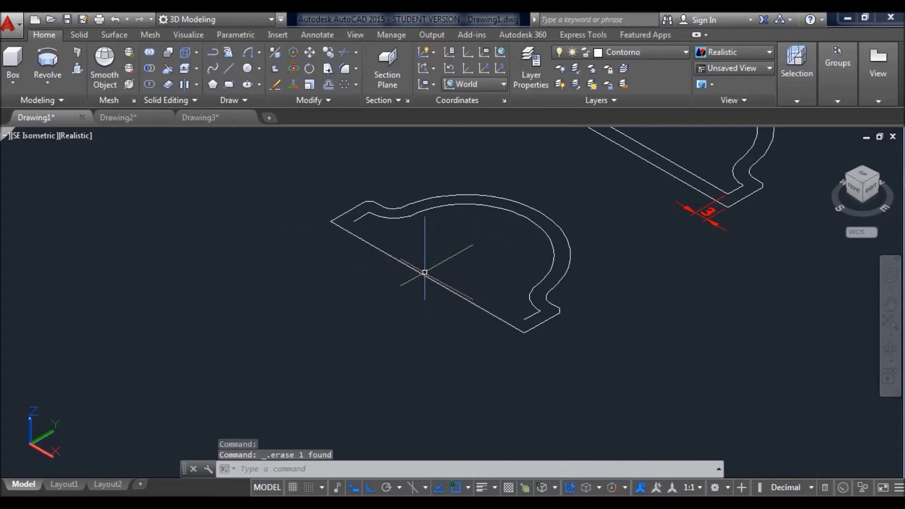
scroll(361, 243, "up", 2)
middle_click_drag(363, 249, 360, 257)
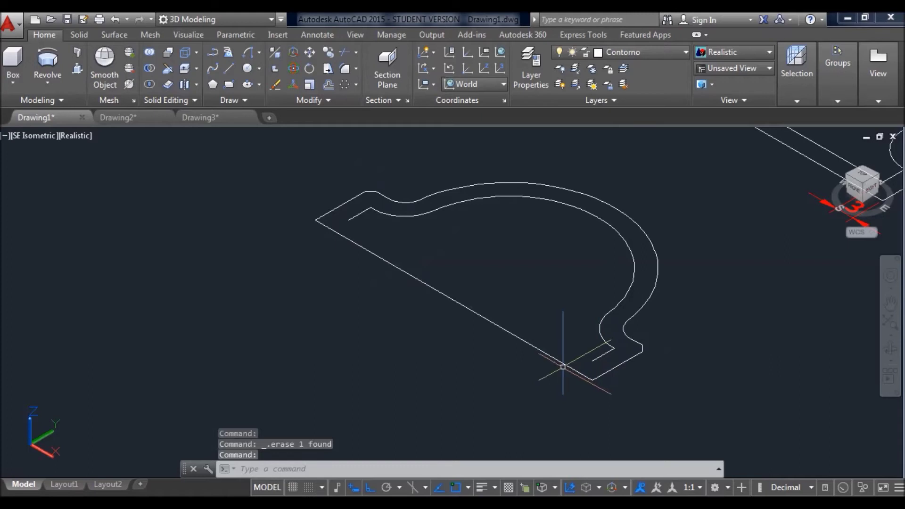
key("Escape")
type("ext")
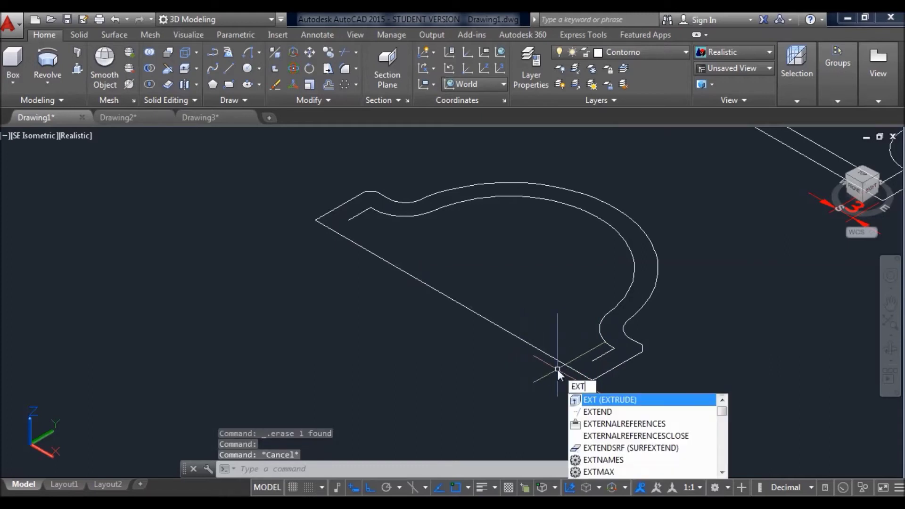
key("Return")
left_click(553, 362)
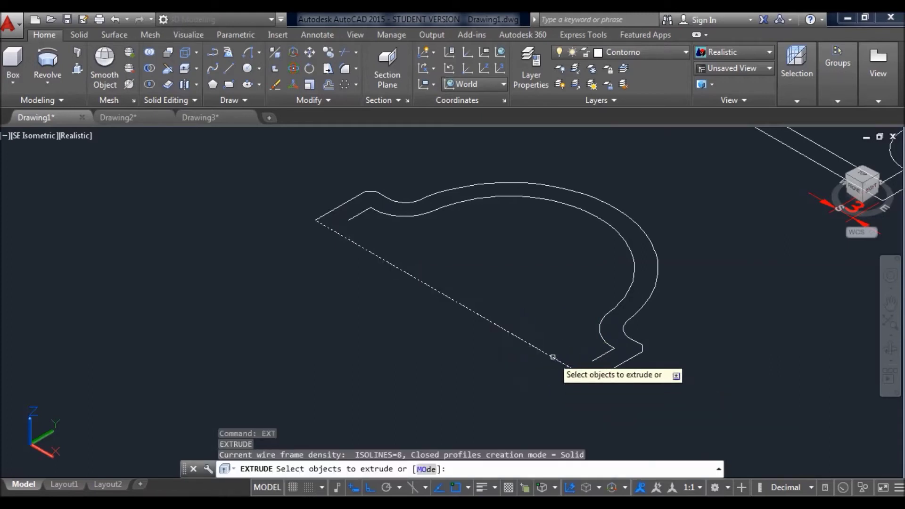
key("Return")
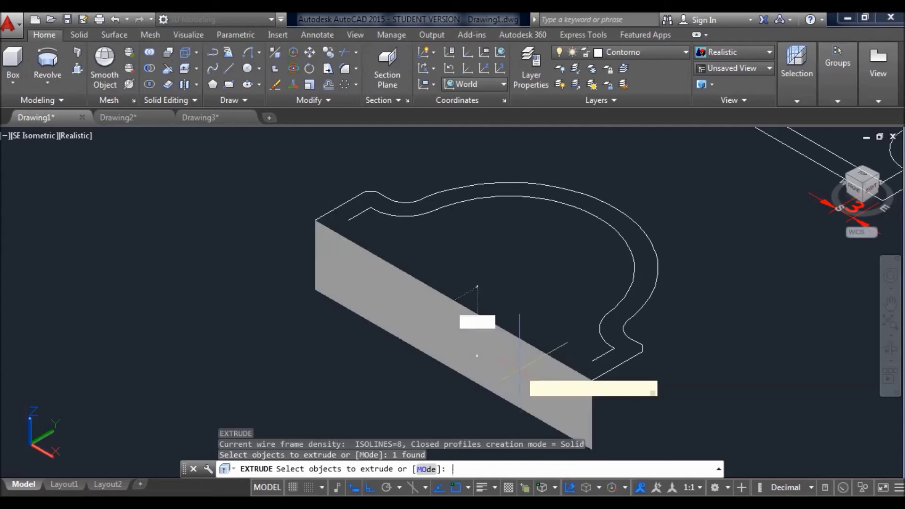
key("Escape")
key("Escape")
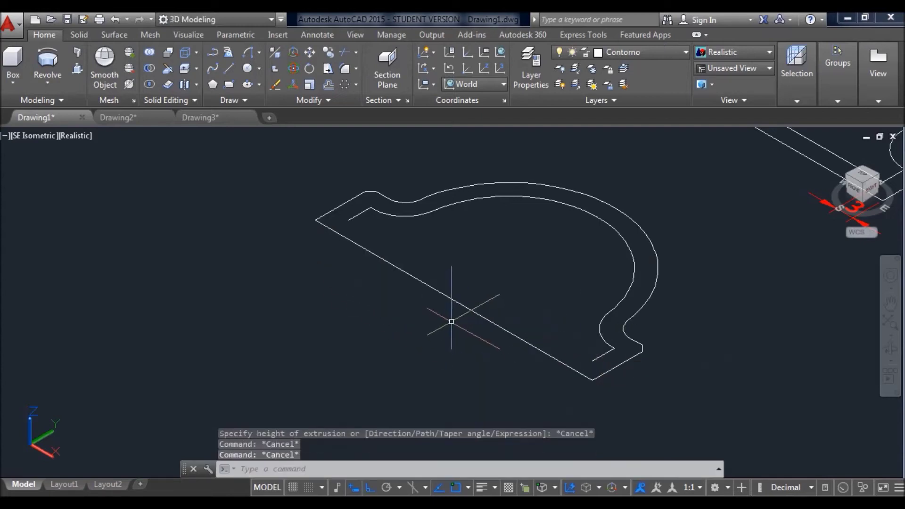
- Extend both open end segments of the inner outline to the outer straight base line
middle_click_drag(449, 318, 414, 323)
left_click(424, 302)
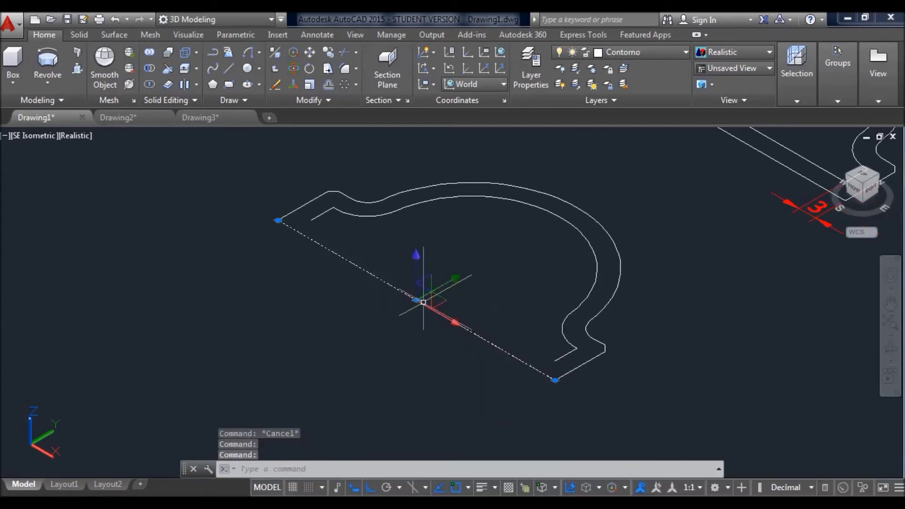
type("e")
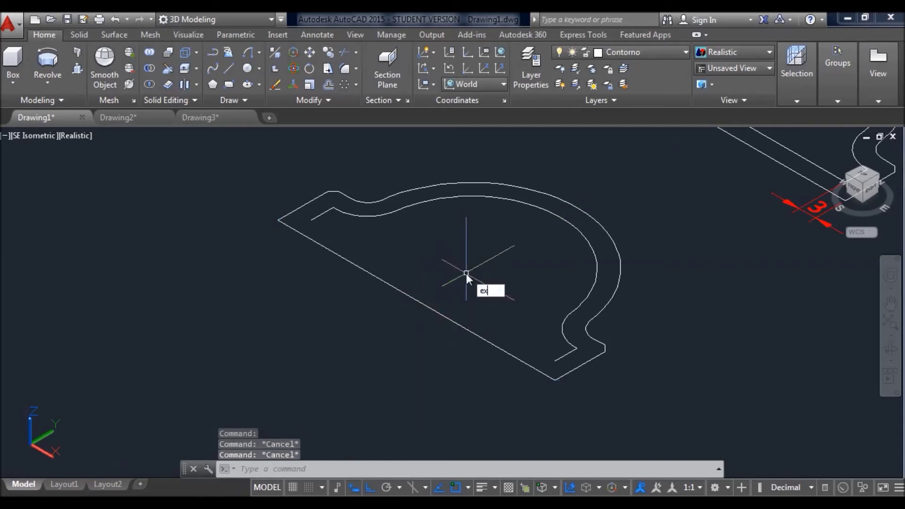
type("x")
key("Return")
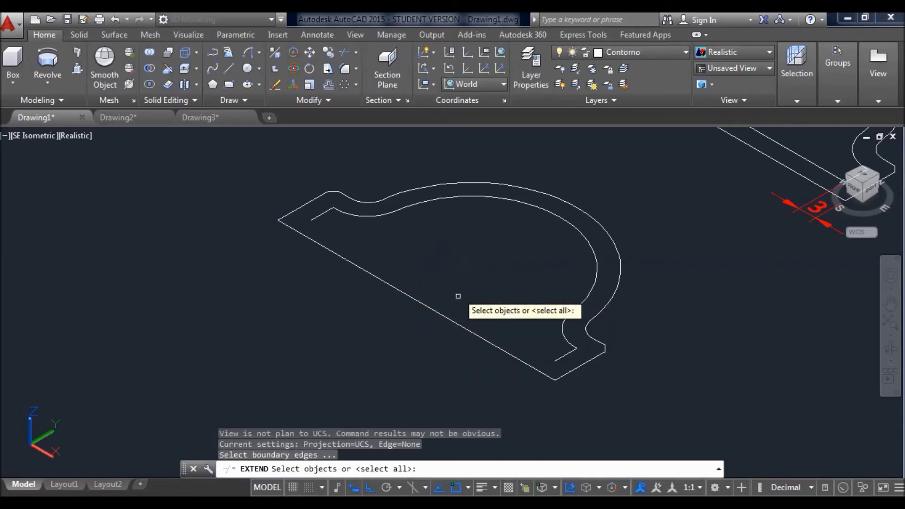
left_click(465, 328)
key("Return")
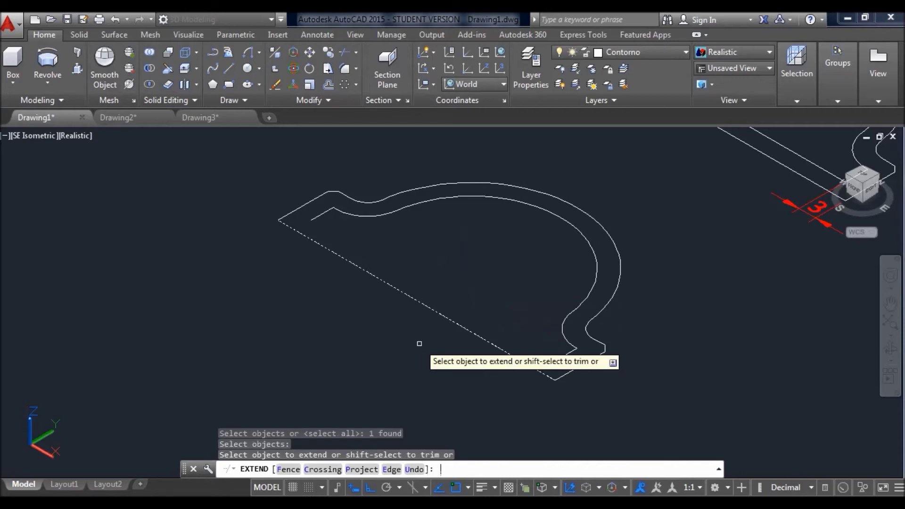
left_click(570, 352)
left_click(561, 357)
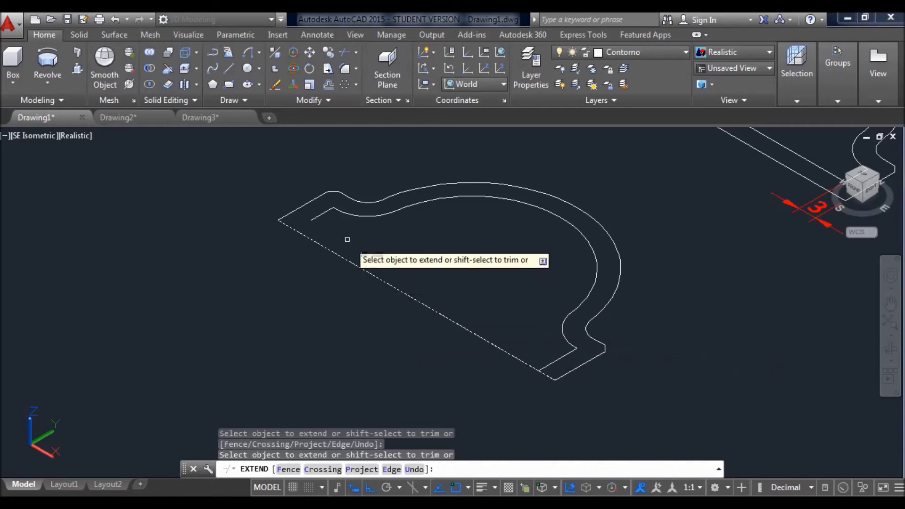
left_click(319, 215)
key("Escape")
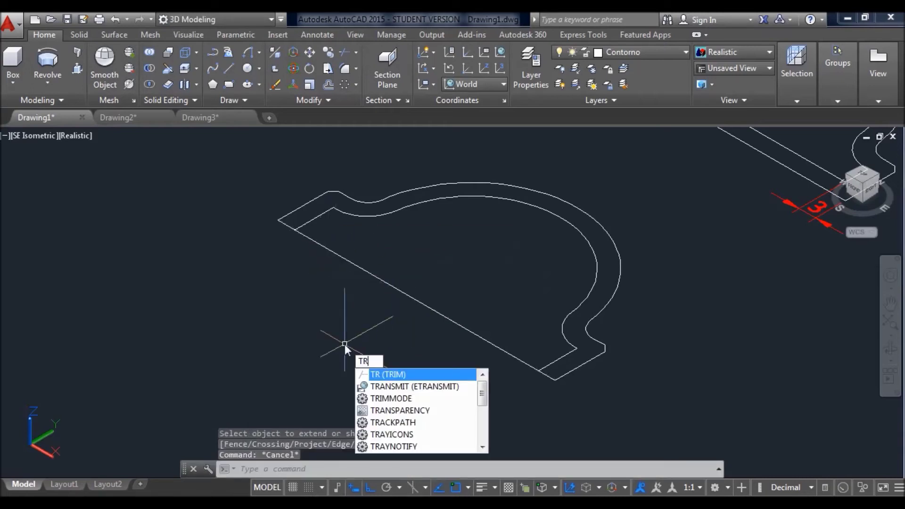
- Trim away the part of the base line between the two inner end segments, leaving a closed thin-wall outline
key("Return")
key("Return")
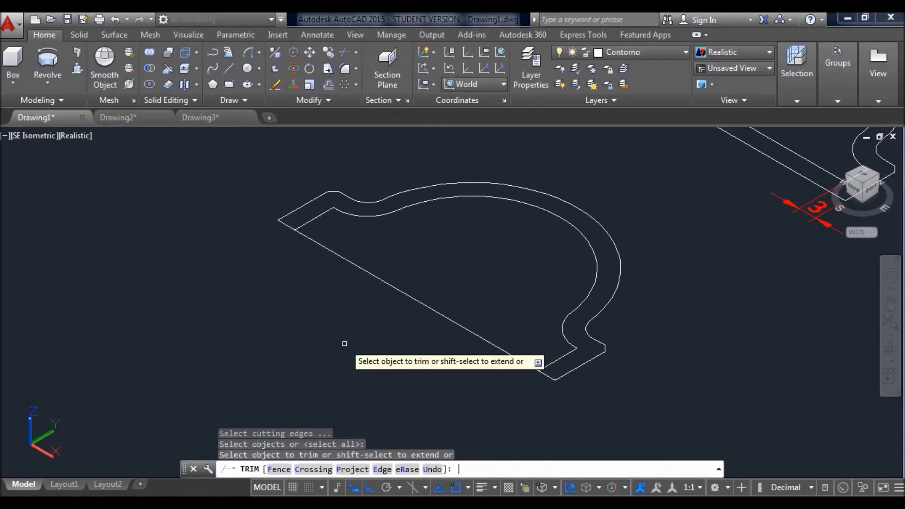
left_click(388, 284)
key("Escape")
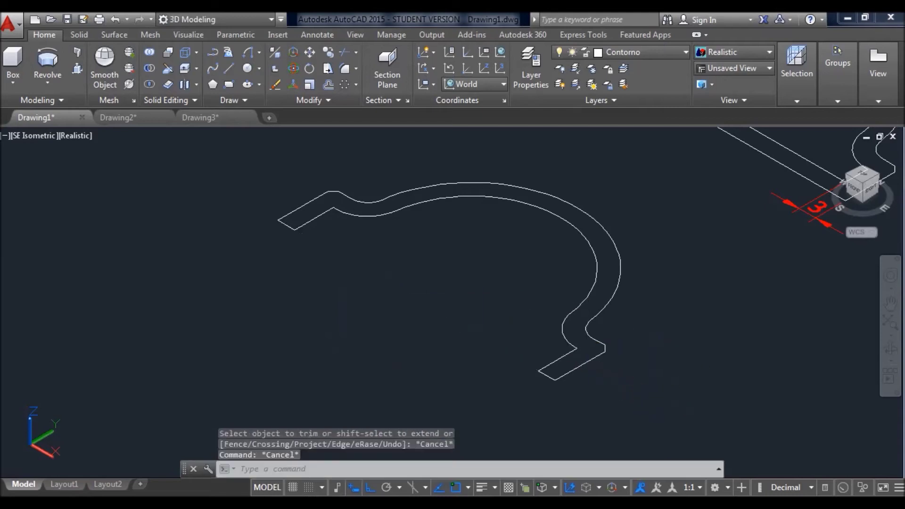
- Join all segments of the thin-wall outline into a single closed polyline
left_click_drag(661, 395, 214, 167)
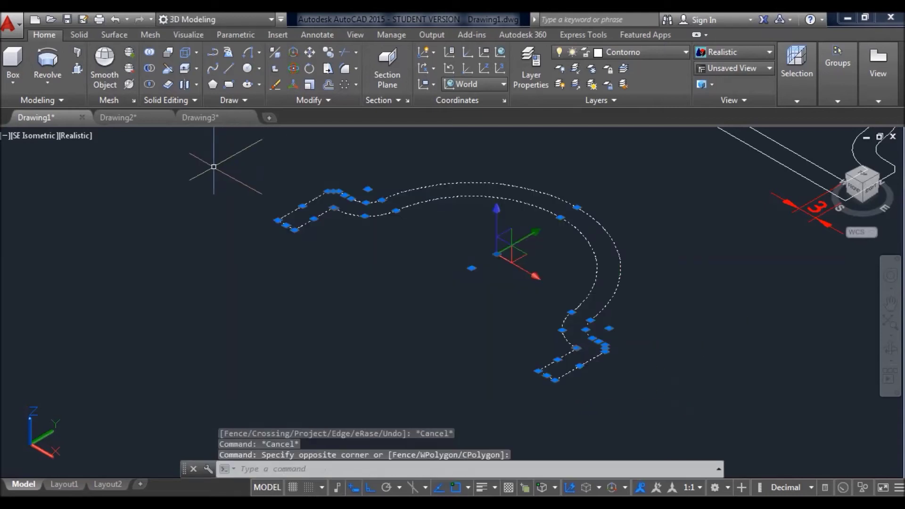
key("Return")
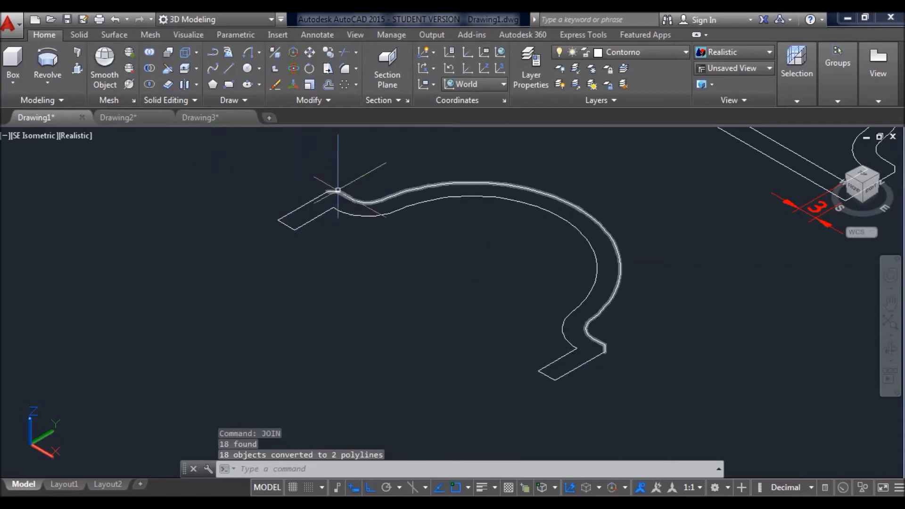
left_click_drag(673, 422, 194, 159)
left_click(194, 159)
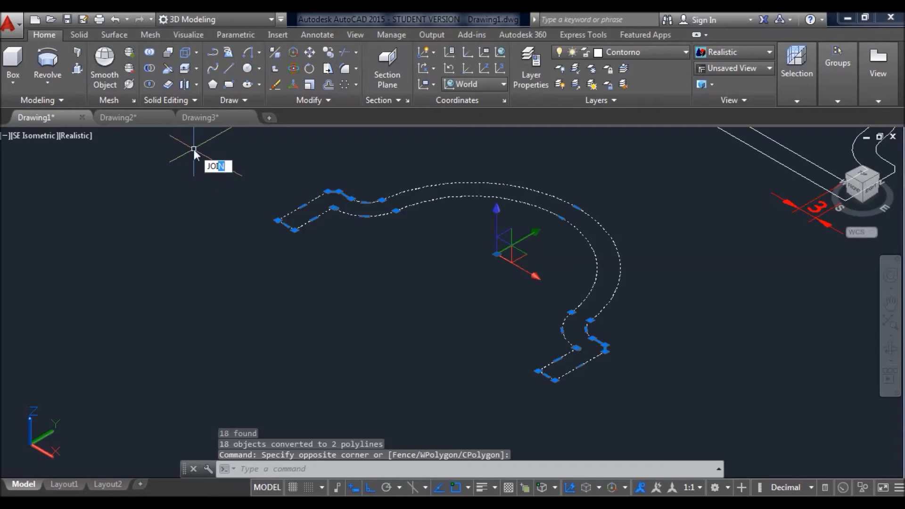
key("Return")
left_click(293, 212)
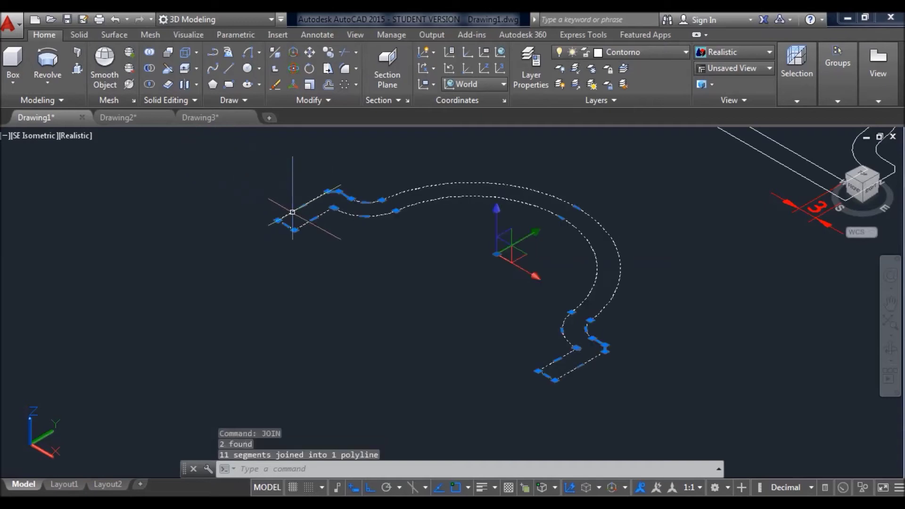
key("Escape")
key("Escape")
left_click(653, 384)
left_click(542, 328)
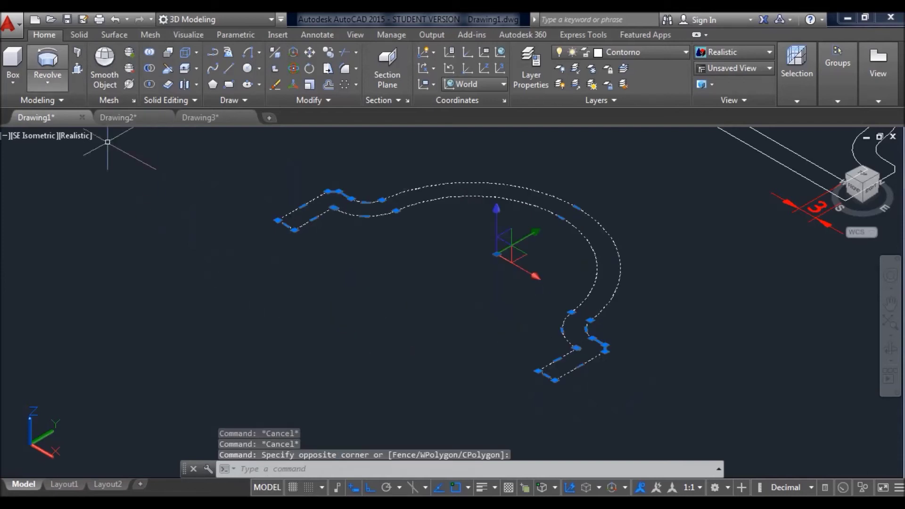
type("rev")
key("Return")
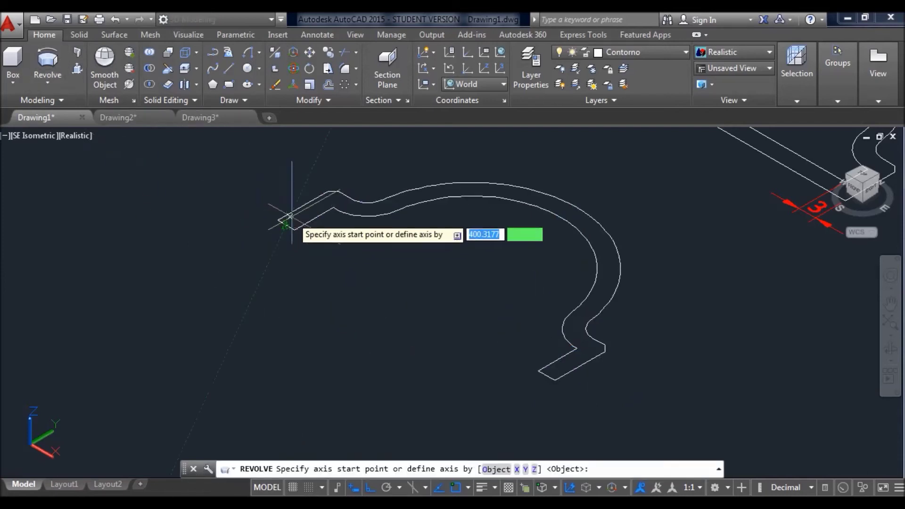
left_click(279, 217)
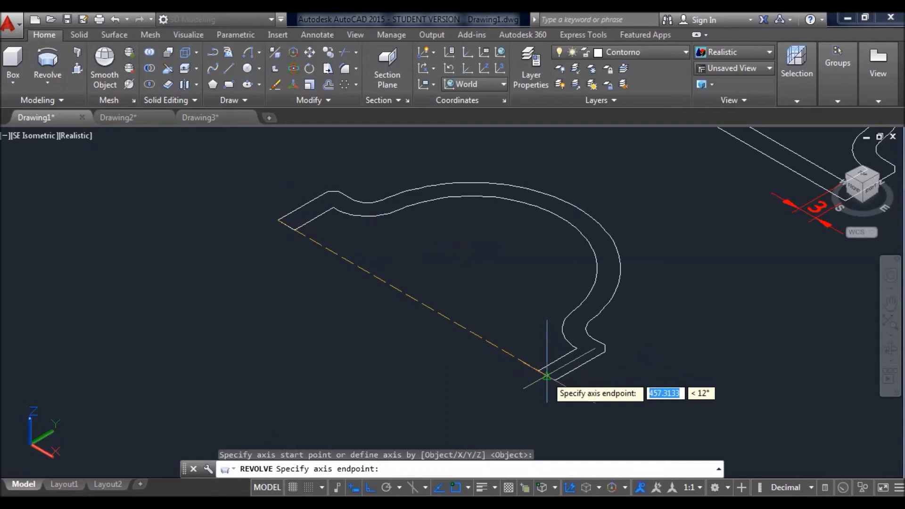
left_click(549, 376)
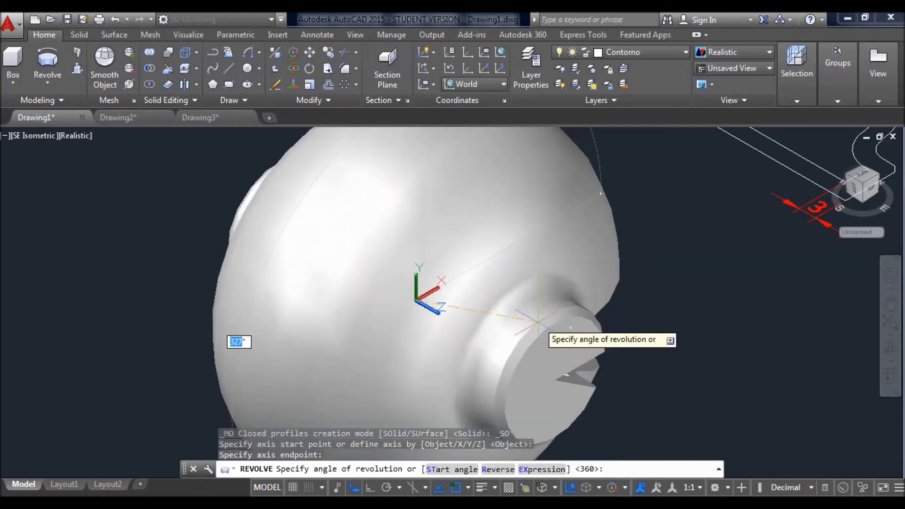
key("Escape")
key("Escape")
- Revolve the thin-wall profile 180° about the axis through its two short end edges
left_click(593, 364)
left_click(173, 154)
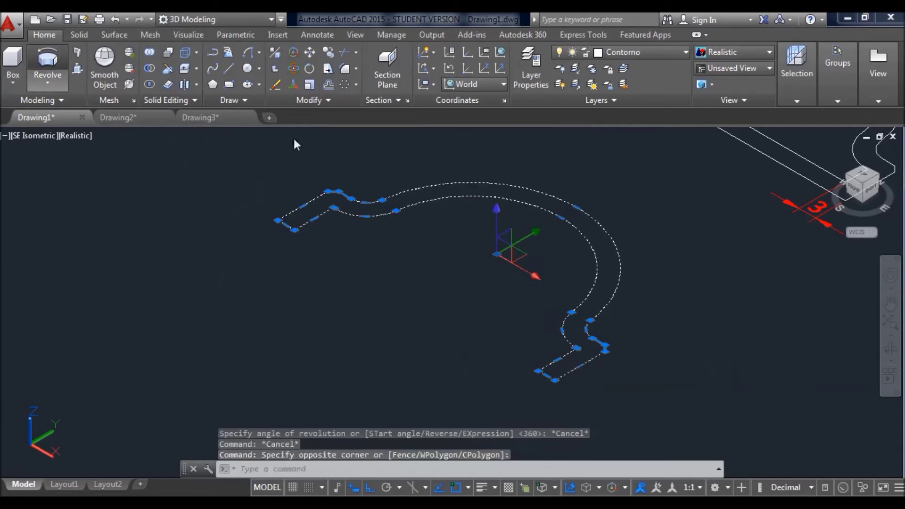
key("Return")
left_click(550, 377)
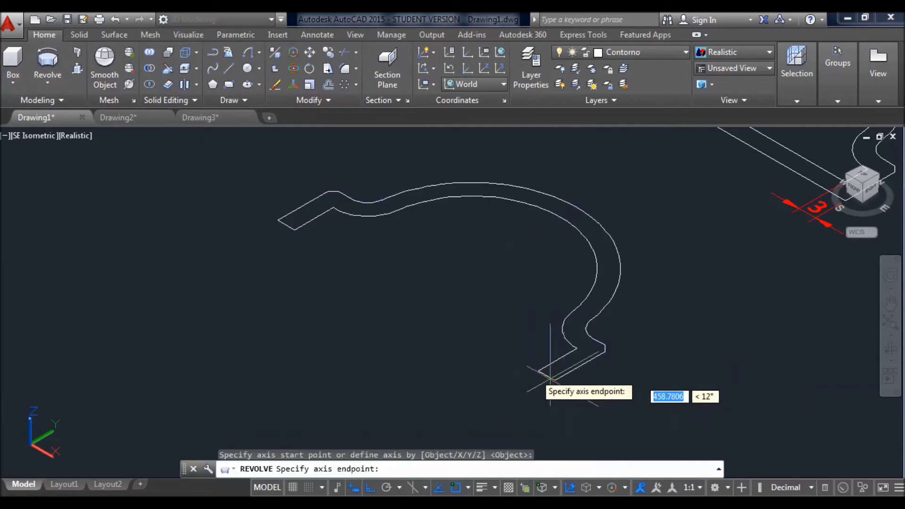
left_click(283, 223)
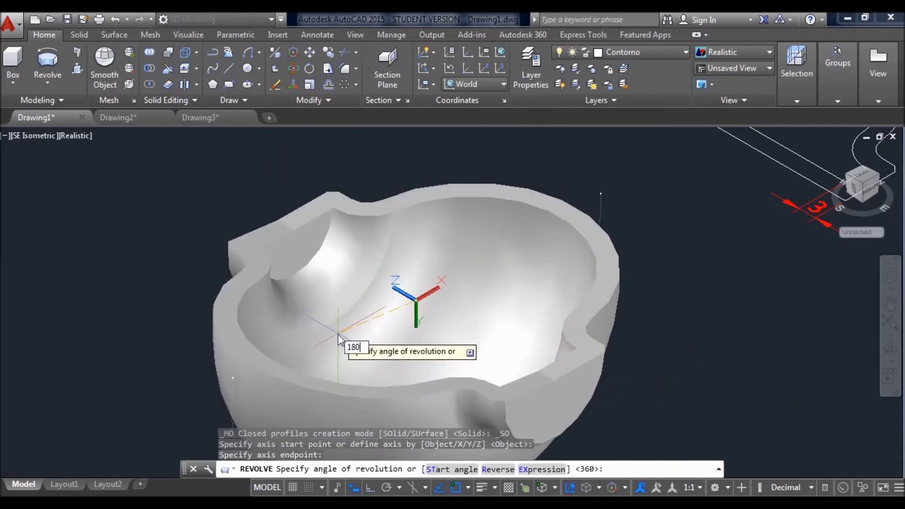
type("180")
key("Return")
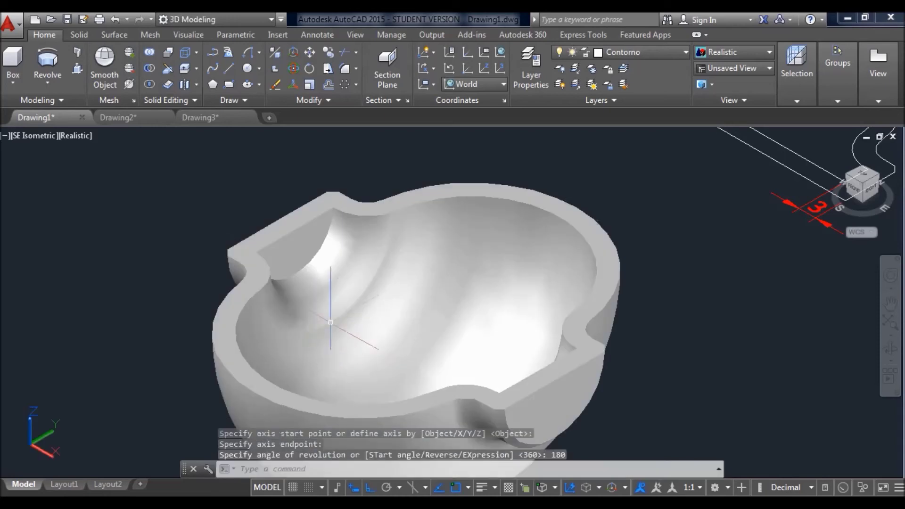
- Compare the three revolved solids with their reference profiles and examine the hollow half solid up close
scroll(334, 324, "down", 5)
middle_click_drag(253, 278, 422, 342)
key("Escape")
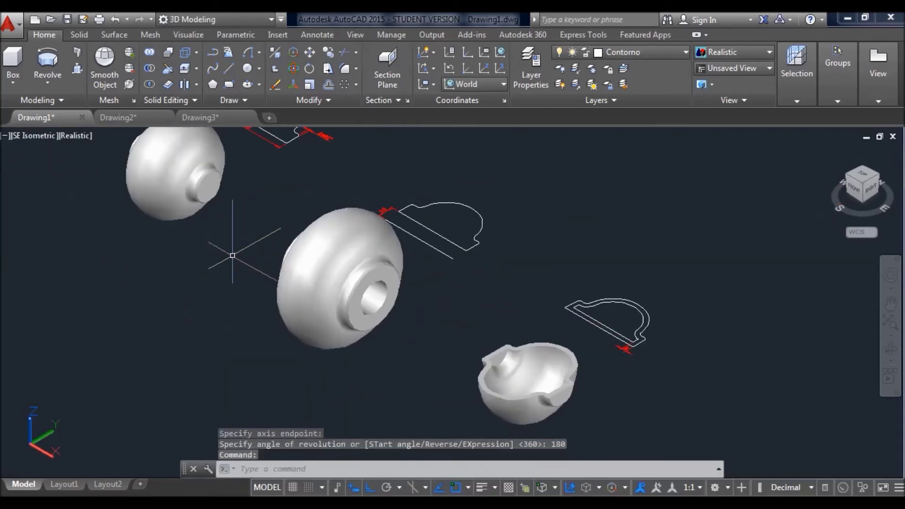
scroll(250, 250, "down", 2)
scroll(270, 262, "up", 2)
middle_click_drag(208, 223, 186, 242)
key("Escape")
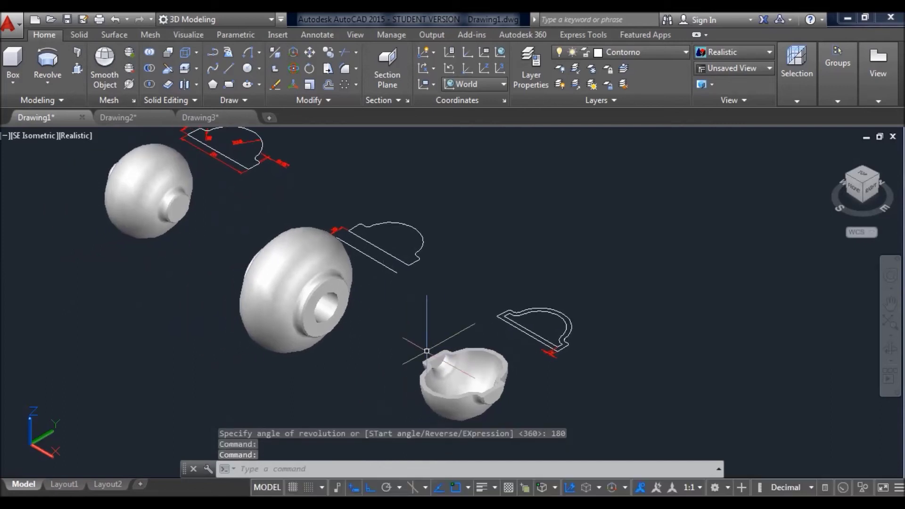
scroll(426, 351, "up", 1)
scroll(448, 299, "up", 4)
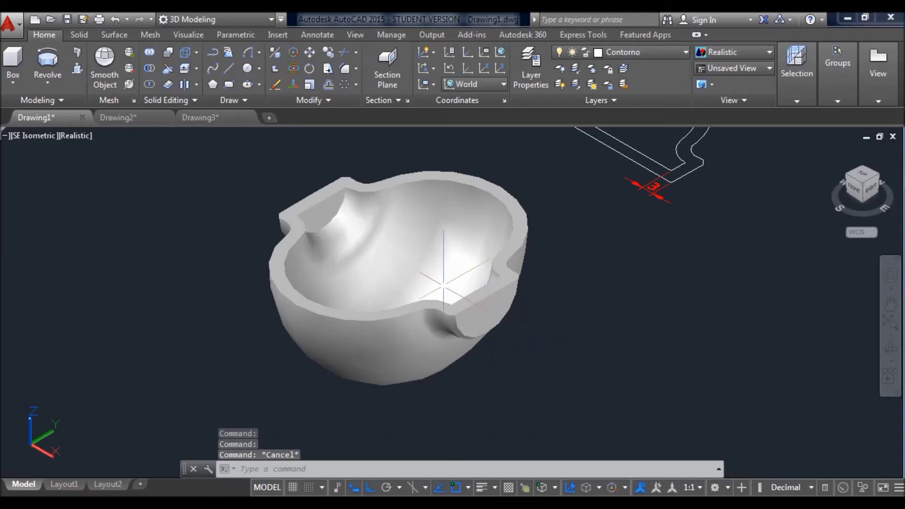
- Copy the offset profile together with its dimension to the empty space beside the hollow half solid, with Ortho off
scroll(443, 286, "down", 2)
left_click(616, 245)
left_click(551, 192)
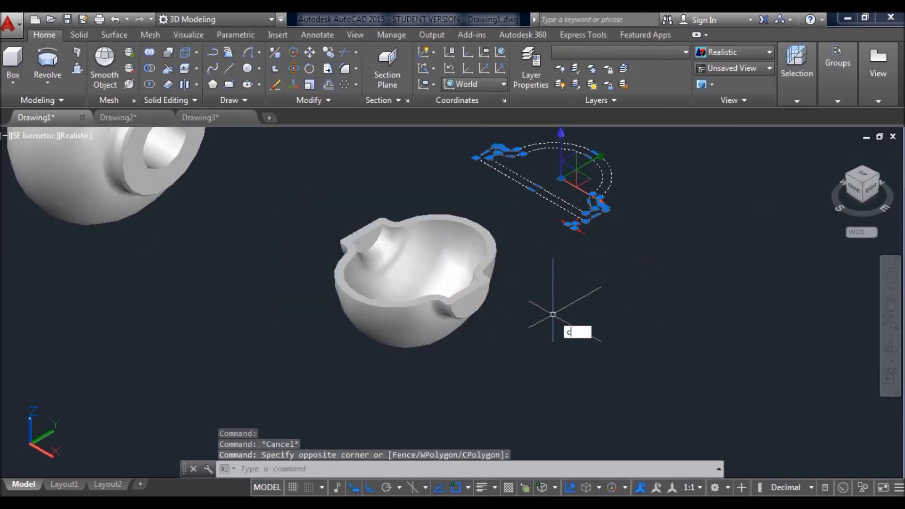
type("p")
key("Return")
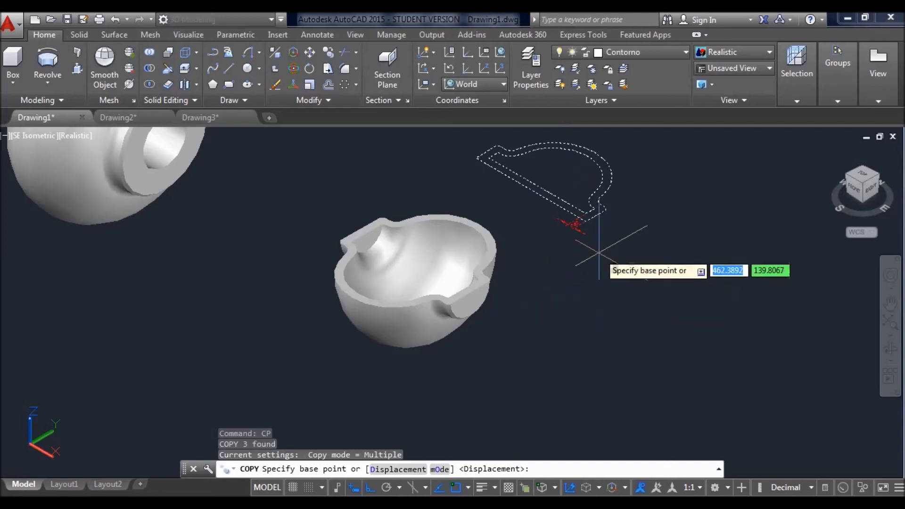
left_click(599, 253)
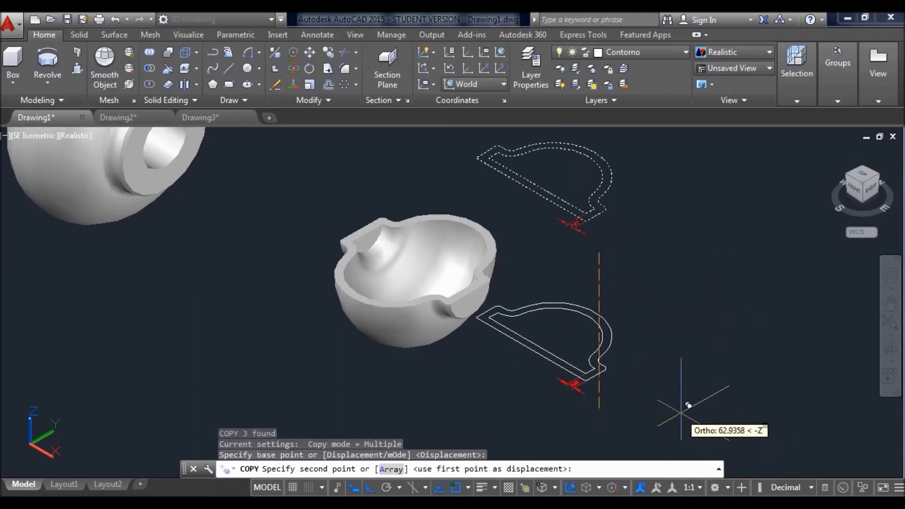
key("F8")
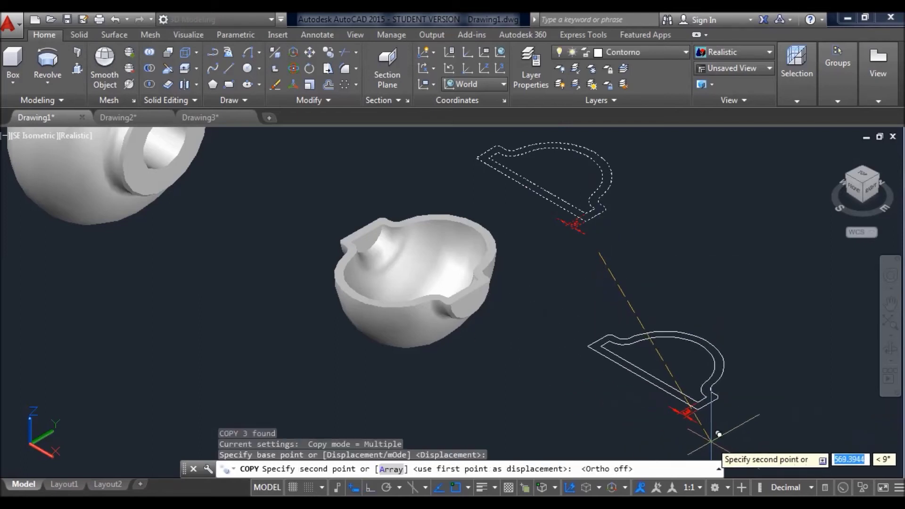
left_click(696, 429)
key("Escape")
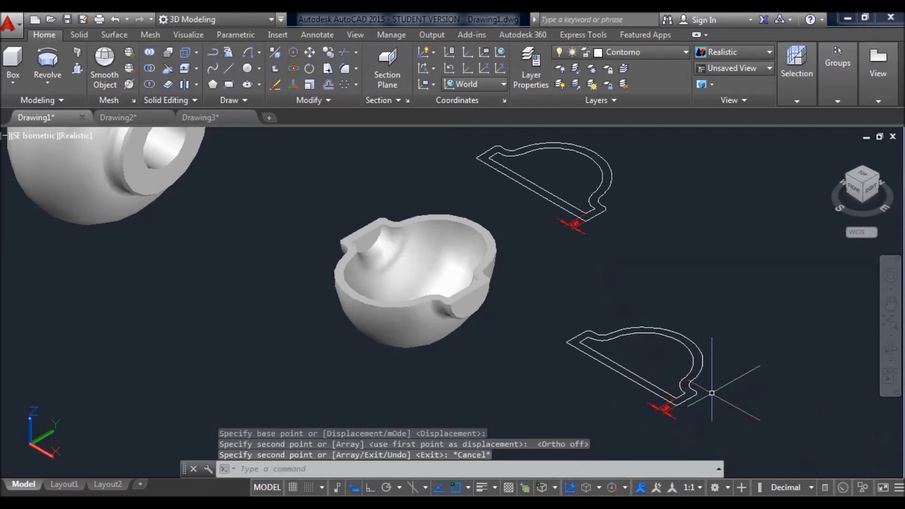
- Erase the red dimension from the new copy of the profile
scroll(712, 393, "up", 2)
scroll(589, 274, "down", 3)
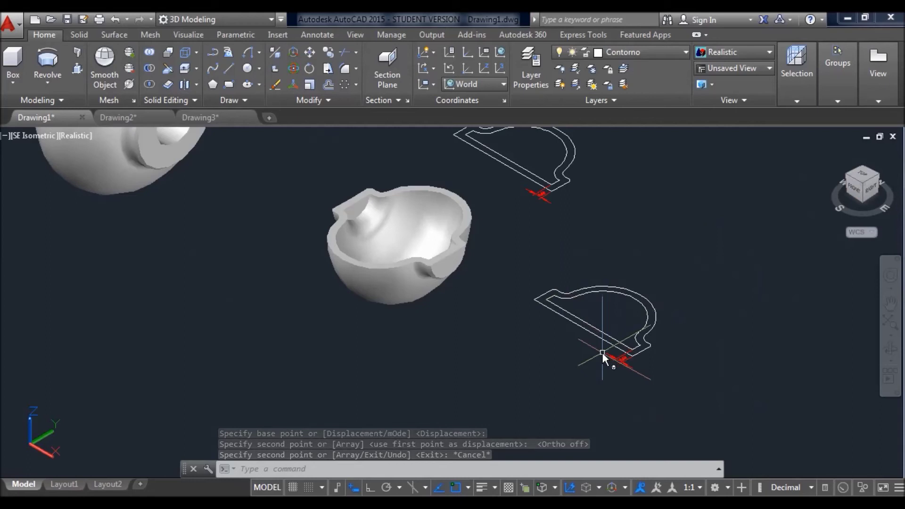
scroll(606, 359, "up", 2)
key("Escape")
key("Escape")
left_click(634, 376)
left_click(605, 366)
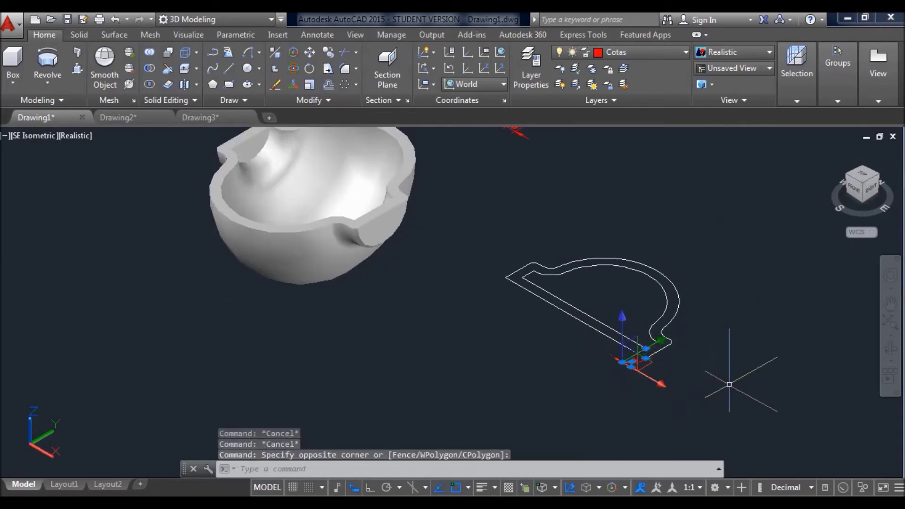
key("Delete")
- Explode the copied profile's outer and inner polylines into separate segments
left_click(544, 246)
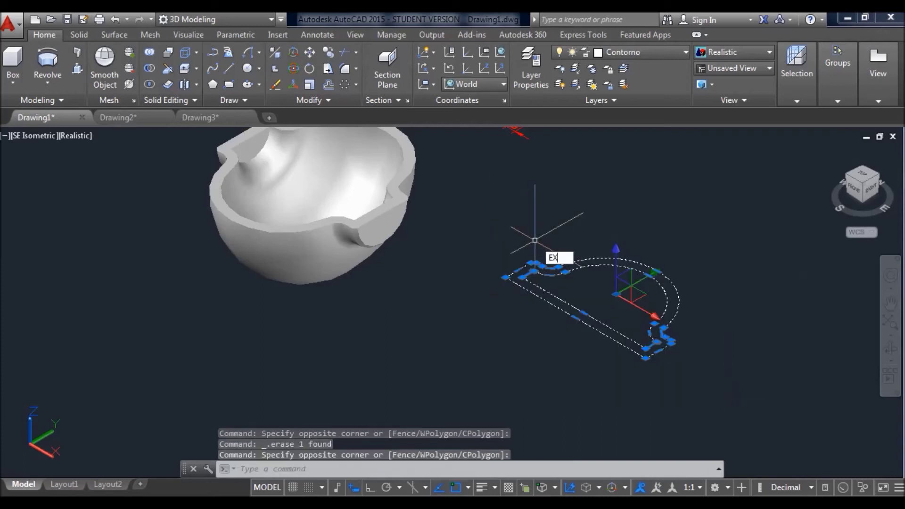
key("Down")
key("Return")
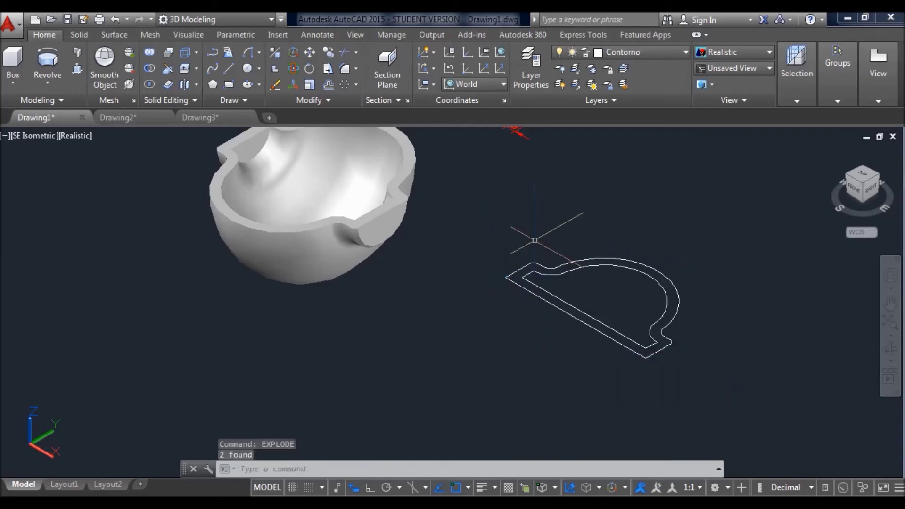
- Erase the inner straight base line of the copied profile
left_click(615, 305)
left_click(532, 343)
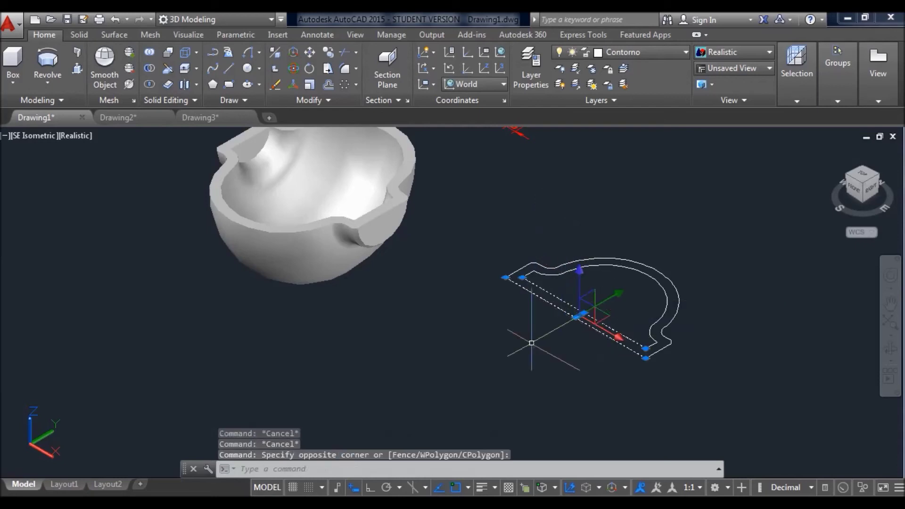
key("Escape")
left_click(566, 304)
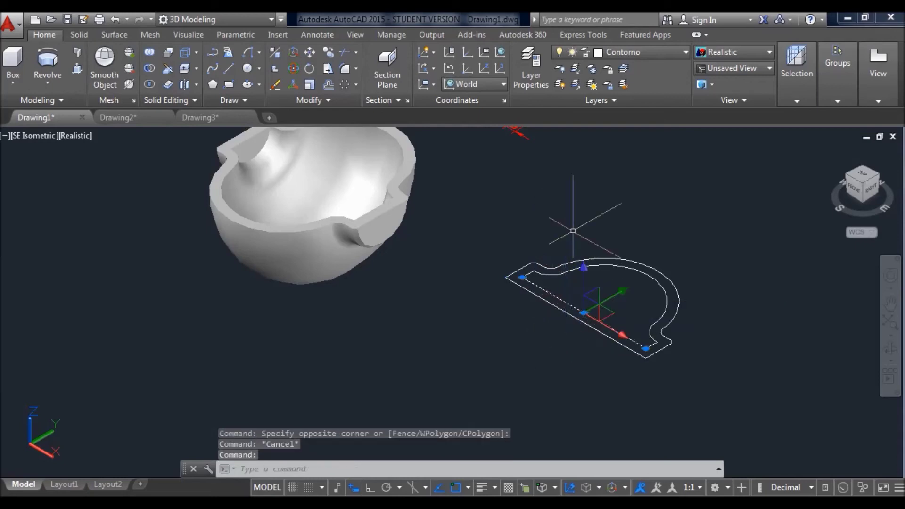
key("Delete")
- Extend both short inner end segments to the outer base line of the copied profile
scroll(599, 349, "up", 2)
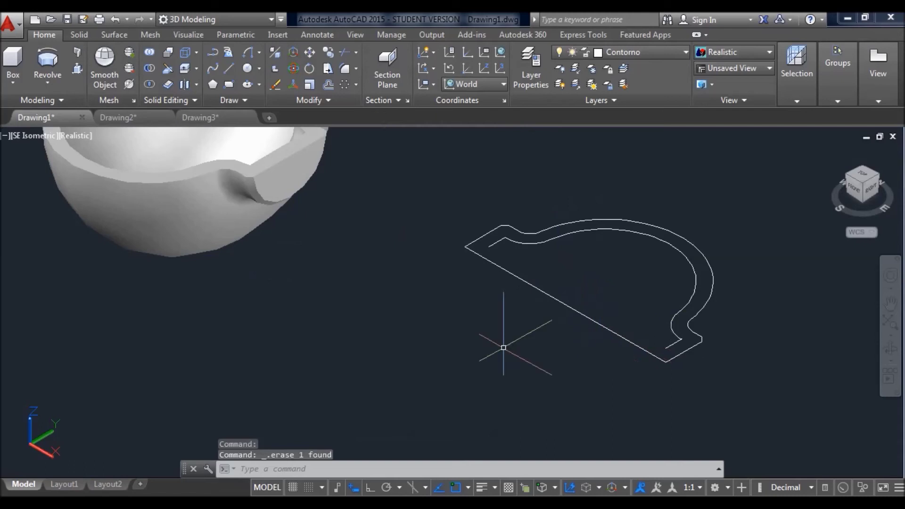
type("ex")
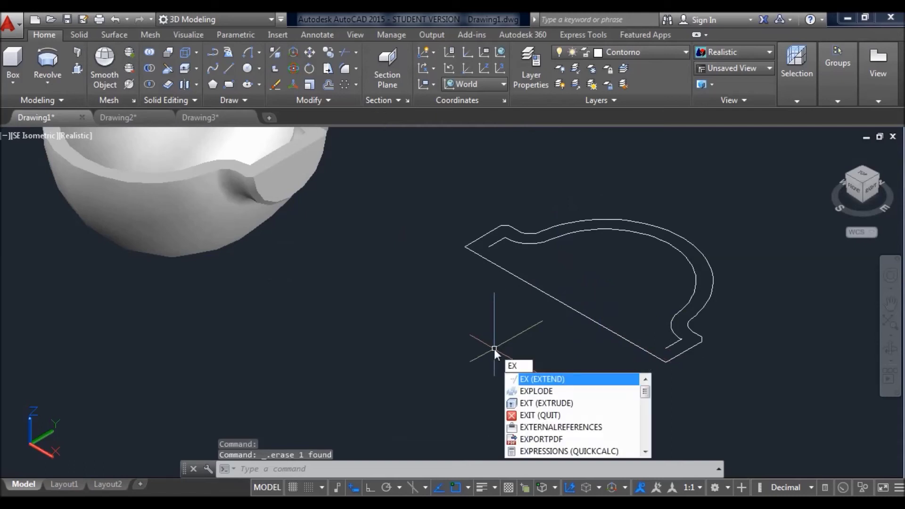
key("Return")
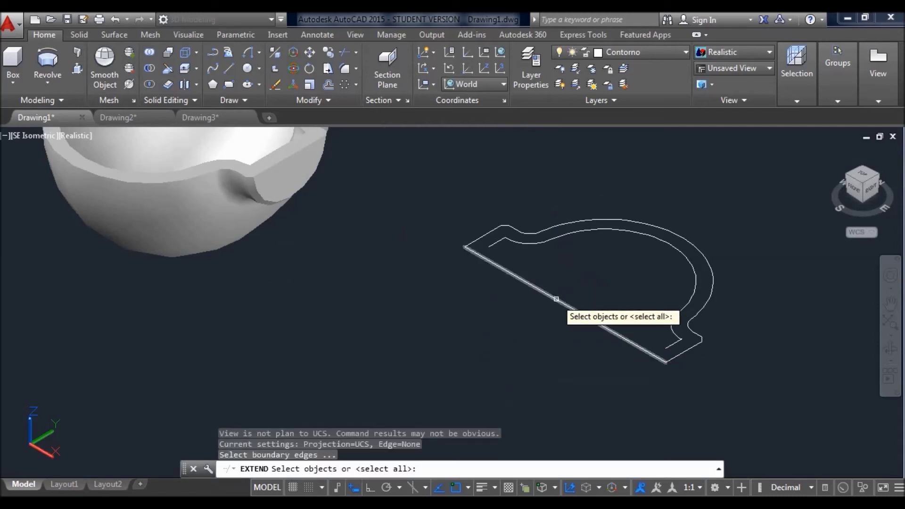
left_click(557, 300)
key("Return")
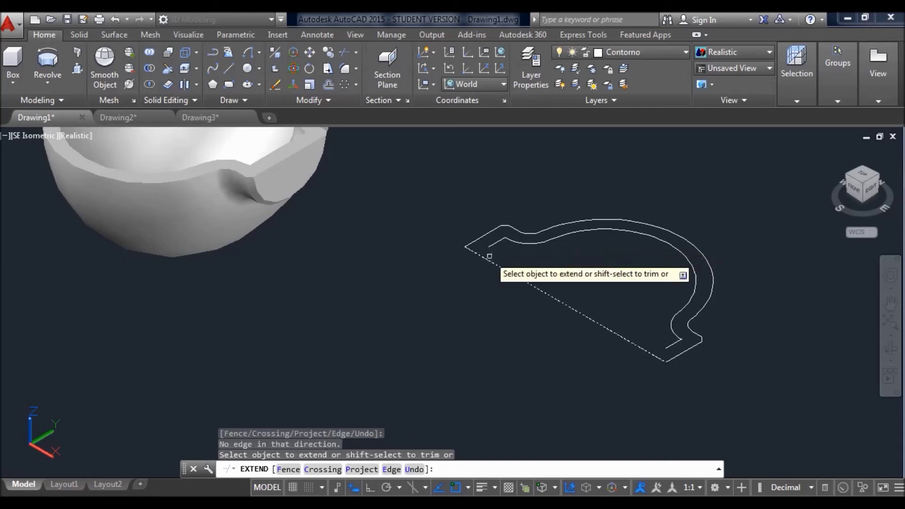
scroll(500, 241, "up", 2)
left_click(495, 238)
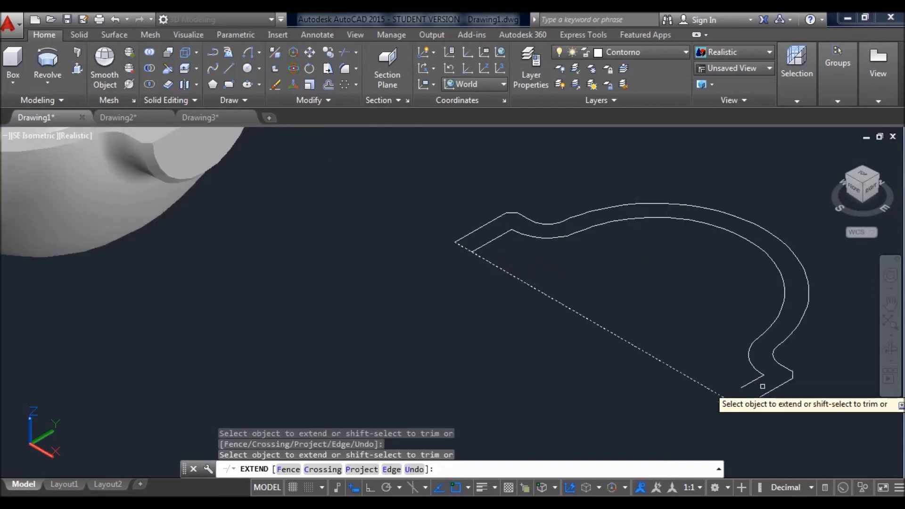
key("Escape")
key("Escape")
key("Escape")
- Trim away the base line between the two extended inner segments of the copied profile
type("tr")
key("Return")
key("Return")
left_click(635, 349)
key("Escape")
scroll(710, 391, "down", 2)
- Join all segments of the copied thin-wall outline into polylines
left_click(779, 427)
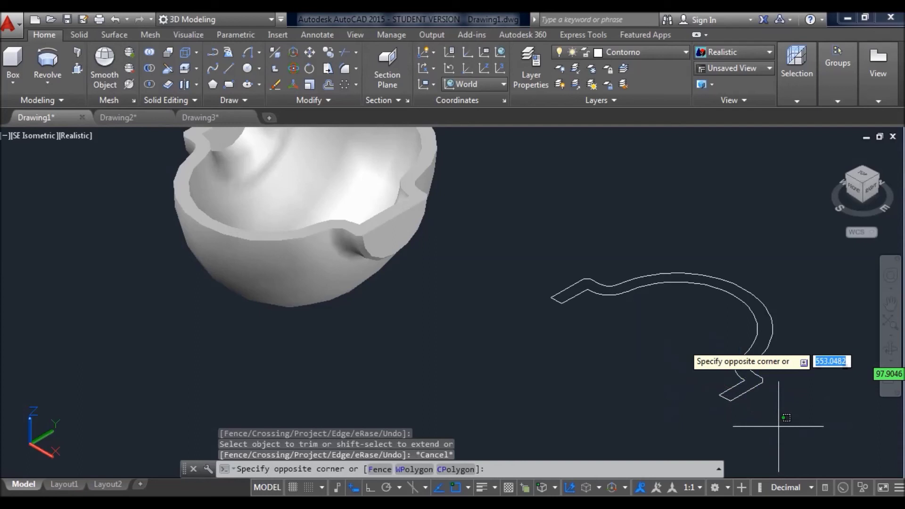
left_click(509, 239)
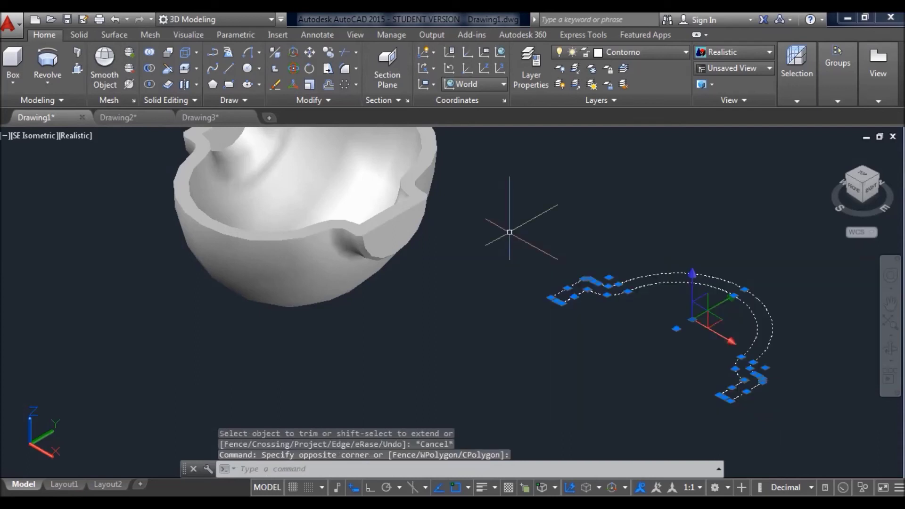
key("Return")
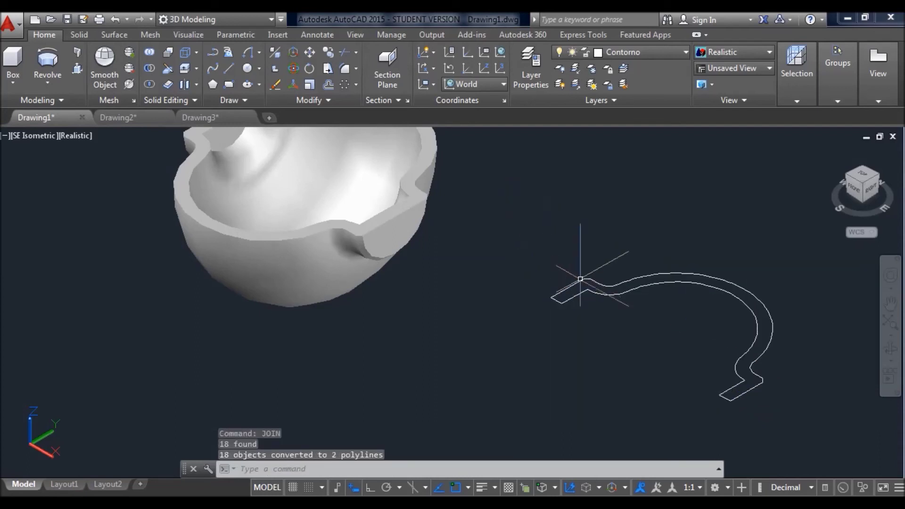
middle_click_drag(614, 342, 568, 317)
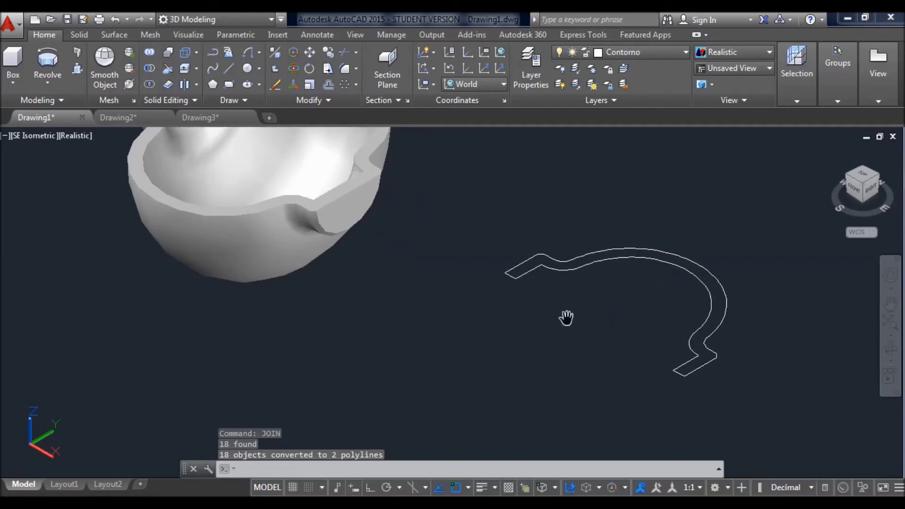
key("Escape")
key("Escape")
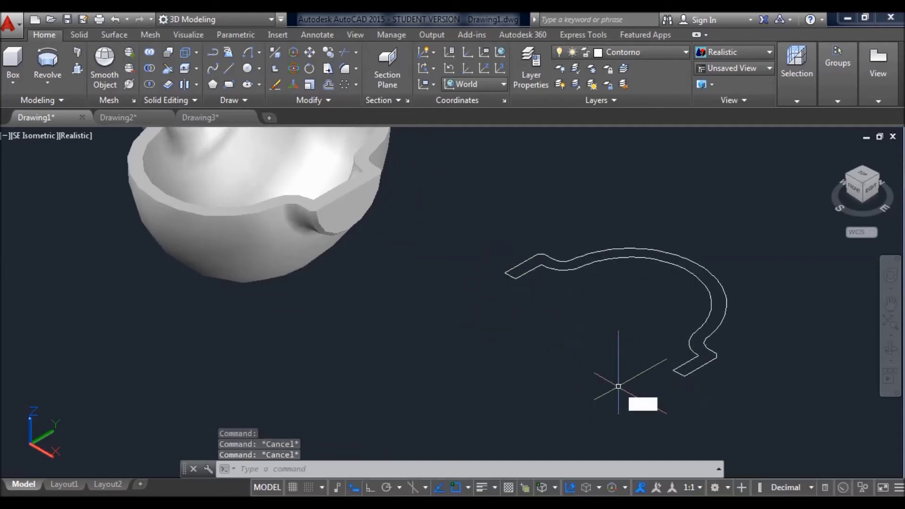
- Draw a straight line connecting the outer corners of the thin-wall profile's two ends
type("l")
key("Return")
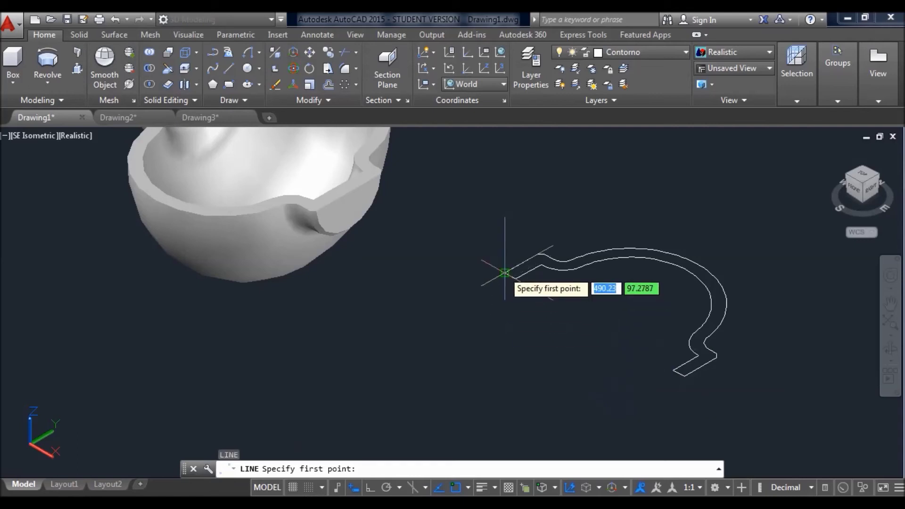
left_click(505, 273)
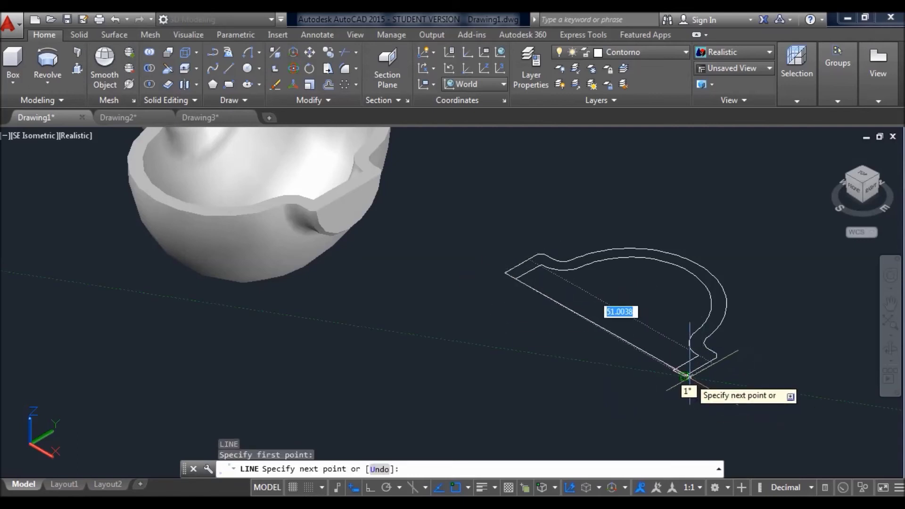
left_click(674, 369)
key("Escape")
key("Escape")
key("Escape")
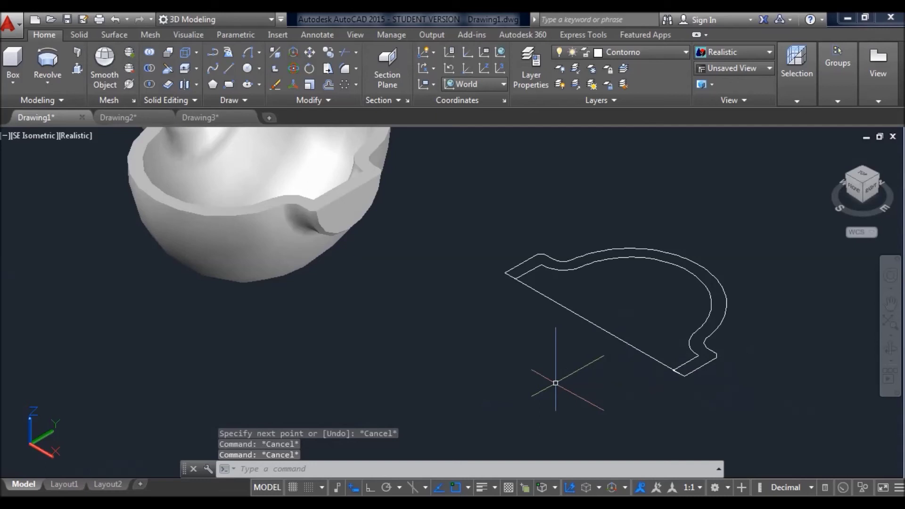
- Offset the connecting line 5 units away from the profile and erase the original line
type("of")
key("Return")
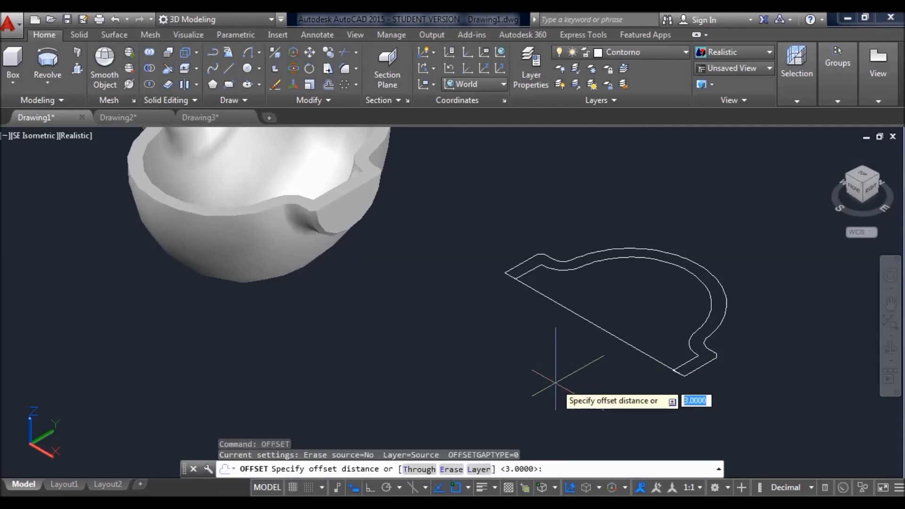
key("Return")
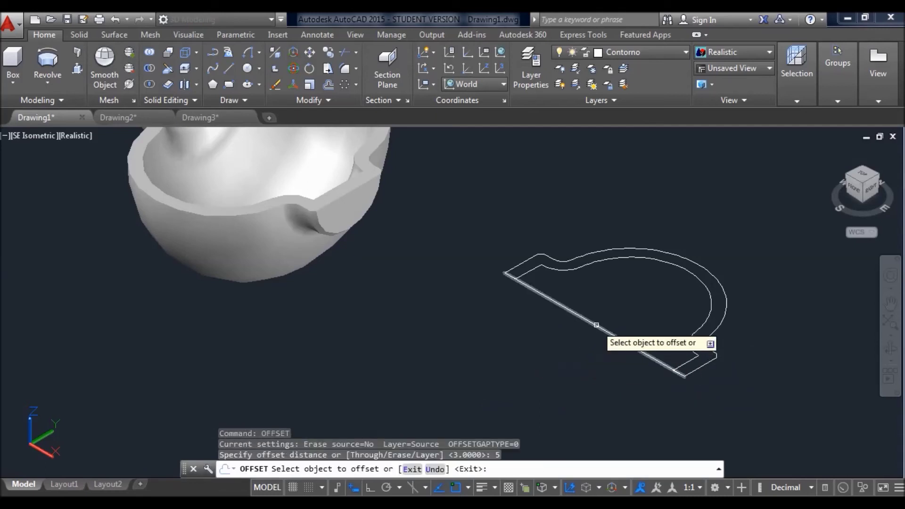
left_click(596, 326)
left_click(565, 368)
key("Escape")
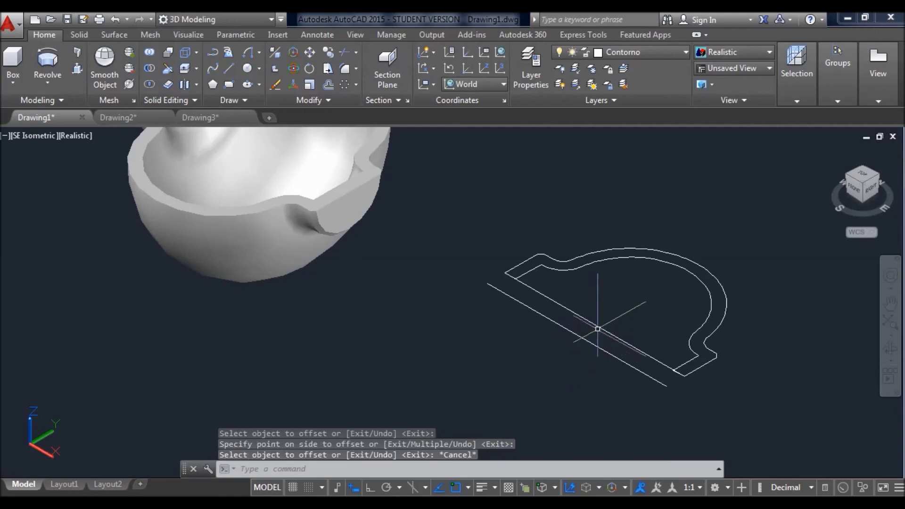
key("Delete")
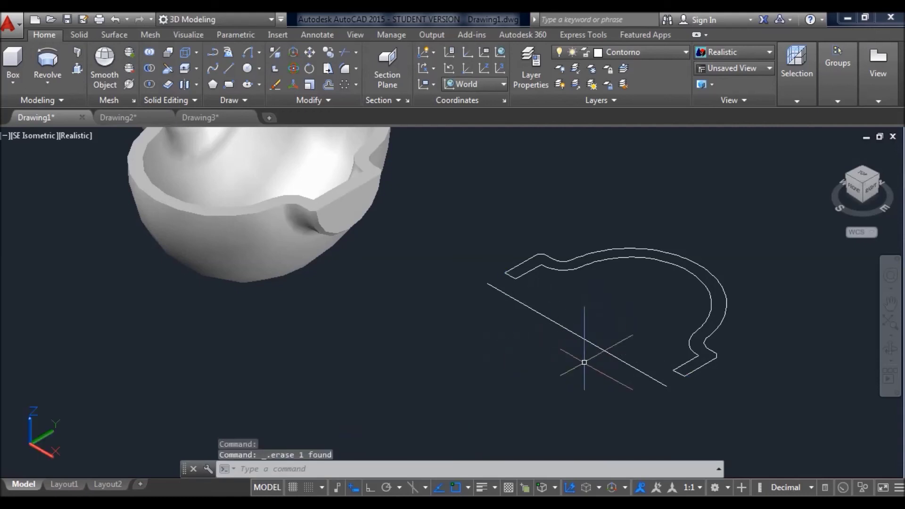
- Revolve the thin-wall profile 180° about the offset axis line
left_click(764, 370)
left_click(698, 340)
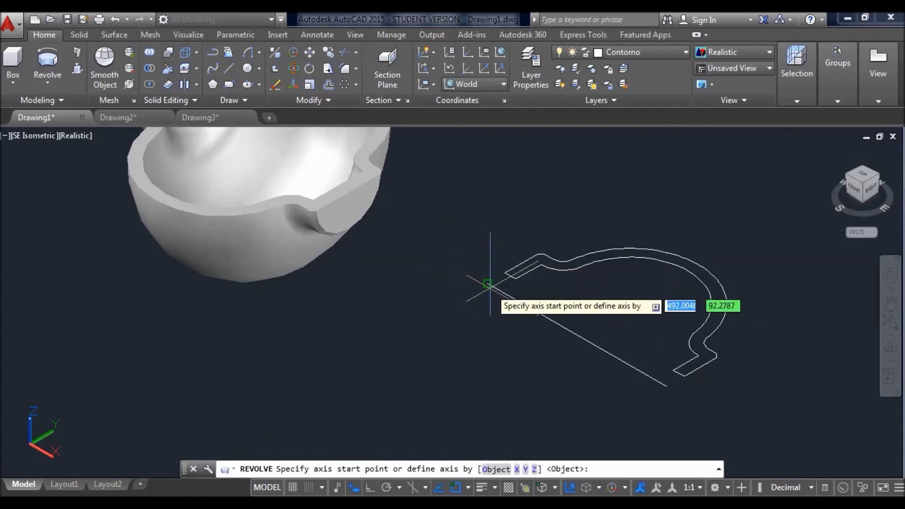
left_click(667, 388)
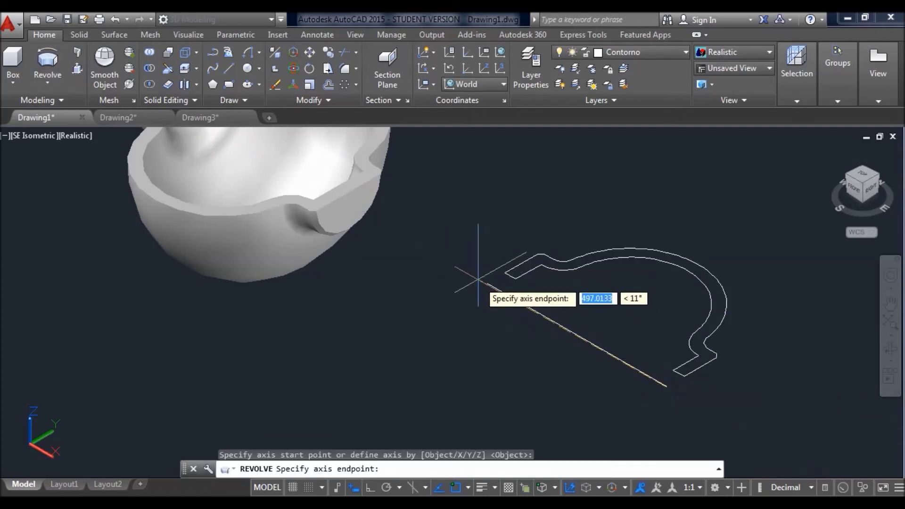
left_click(488, 284)
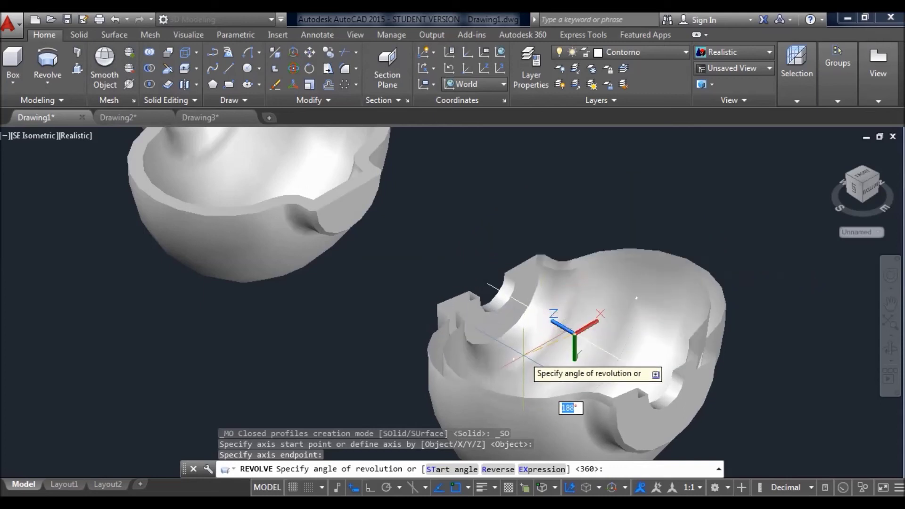
key("Return")
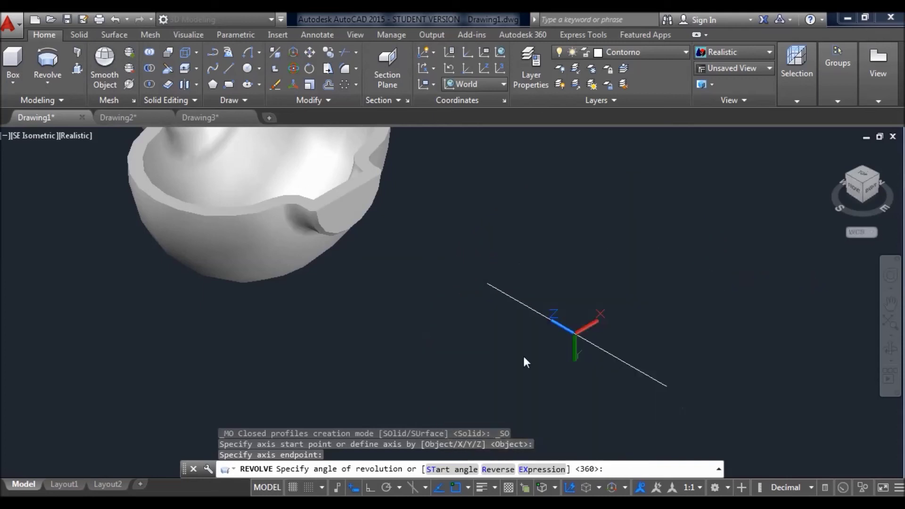
key("Escape")
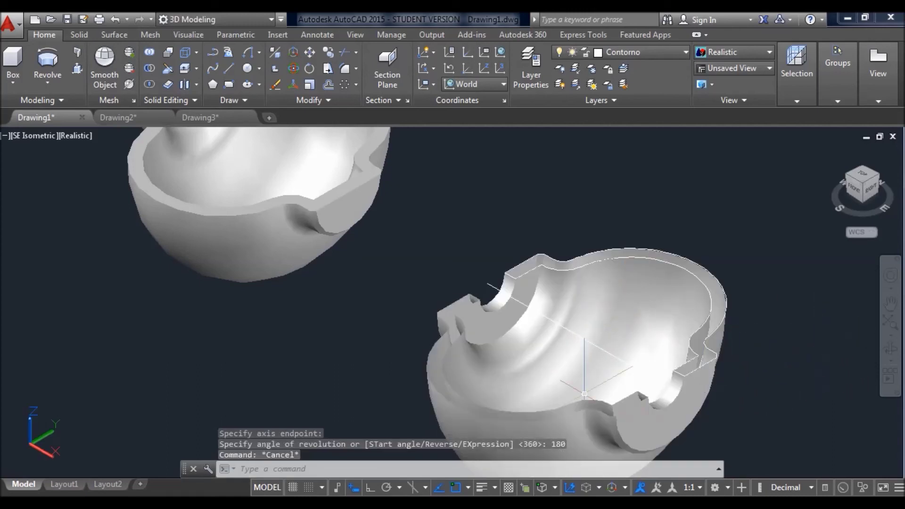
- Orbit around the half solid revolved about the offset axis and examine its rim and open ends up close
left_click(890, 348)
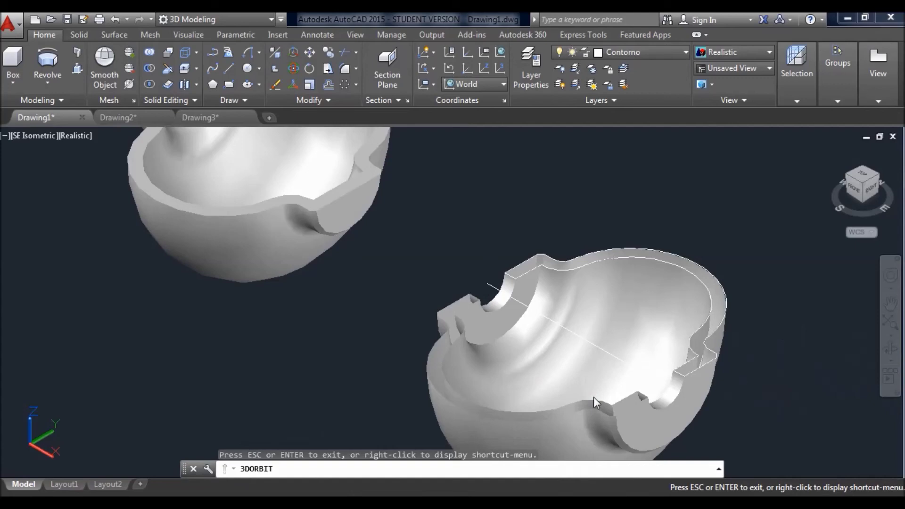
left_click_drag(541, 389, 519, 352)
scroll(519, 352, "up", 10)
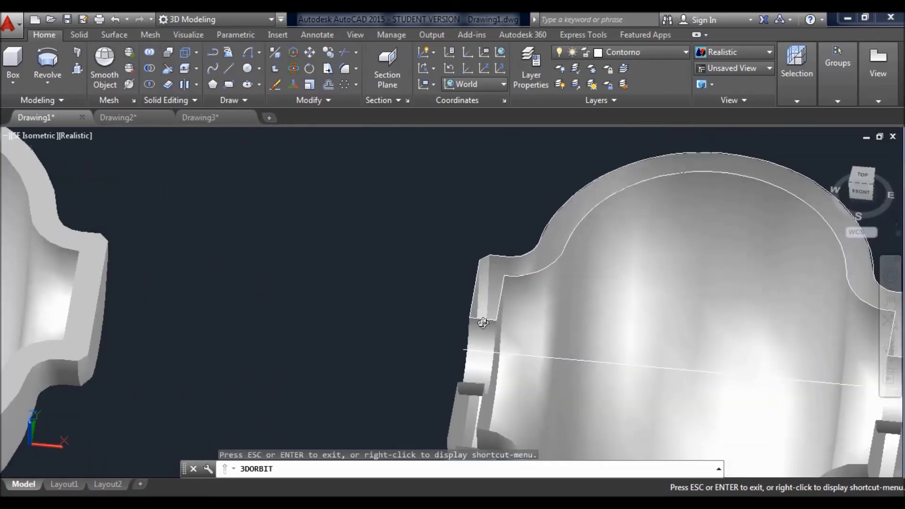
left_click_drag(525, 431, 792, 388)
scroll(623, 278, "up", 6)
left_click_drag(637, 301, 843, 225)
key("Escape")
- Switch to the southwest isometric view and bring all profiles and their revolved solids into sight
left_click(863, 184)
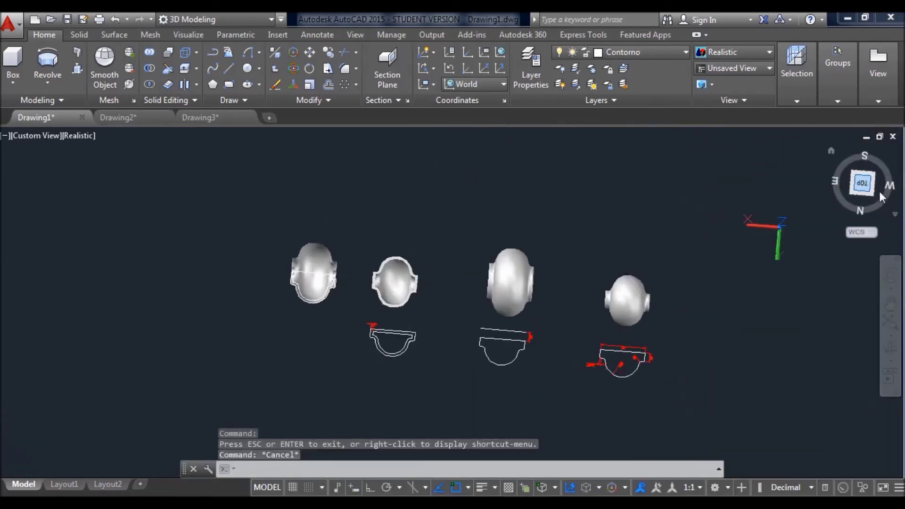
left_click(874, 178)
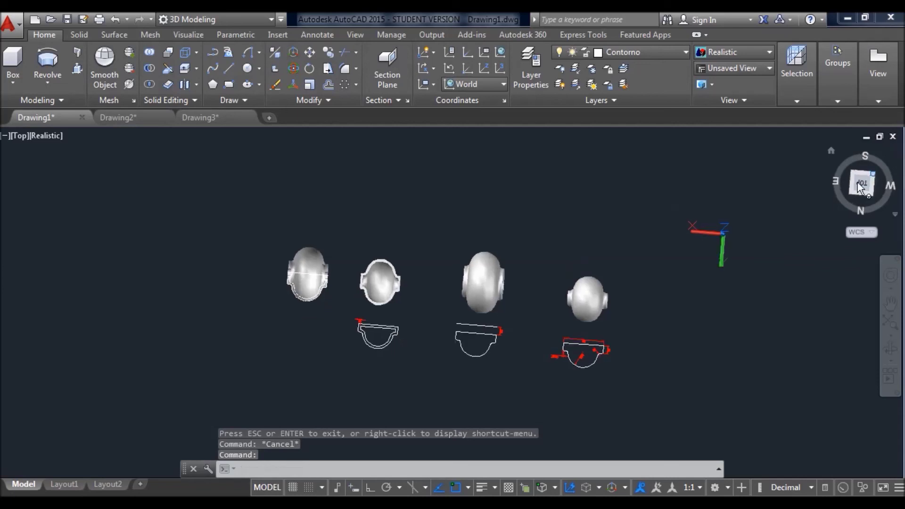
scroll(429, 340, "up", 5)
scroll(330, 377, "down", 3)
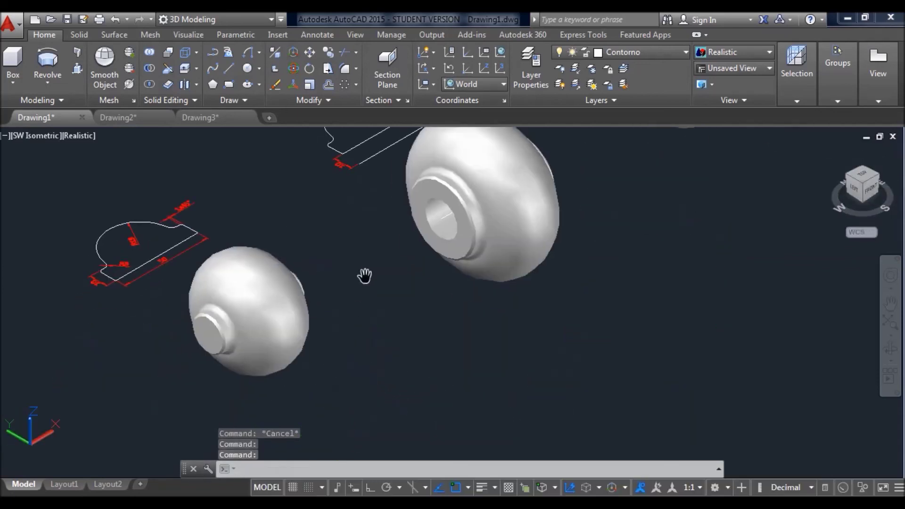
middle_click_drag(228, 259, 302, 331)
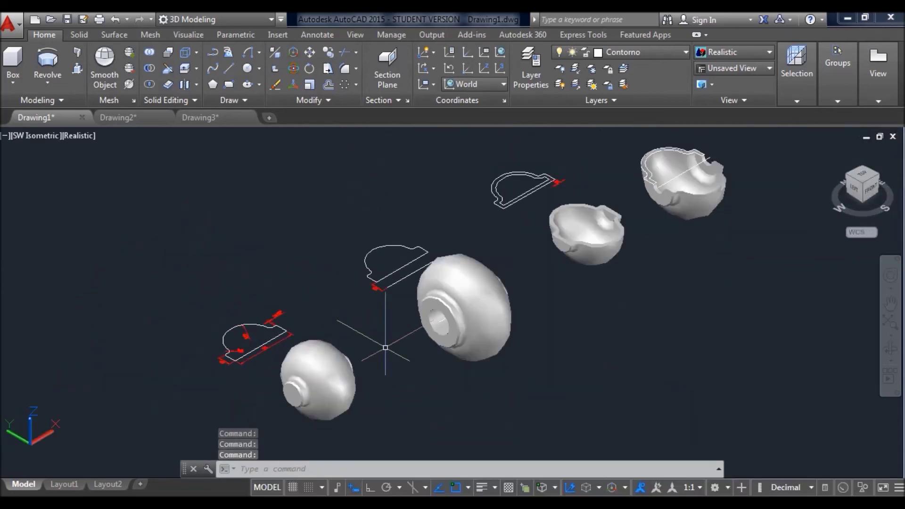
- Compare the full revolved solid with the one that has a central through-hole, highlighting each solid in turn
scroll(330, 357, "up", 3)
left_click(330, 357)
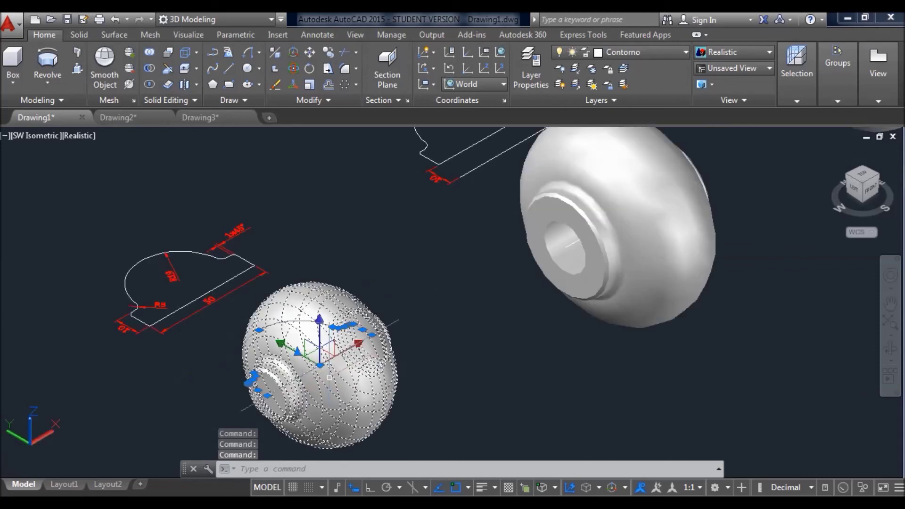
key("Escape")
middle_click_drag(330, 357, 122, 442)
left_click(386, 319)
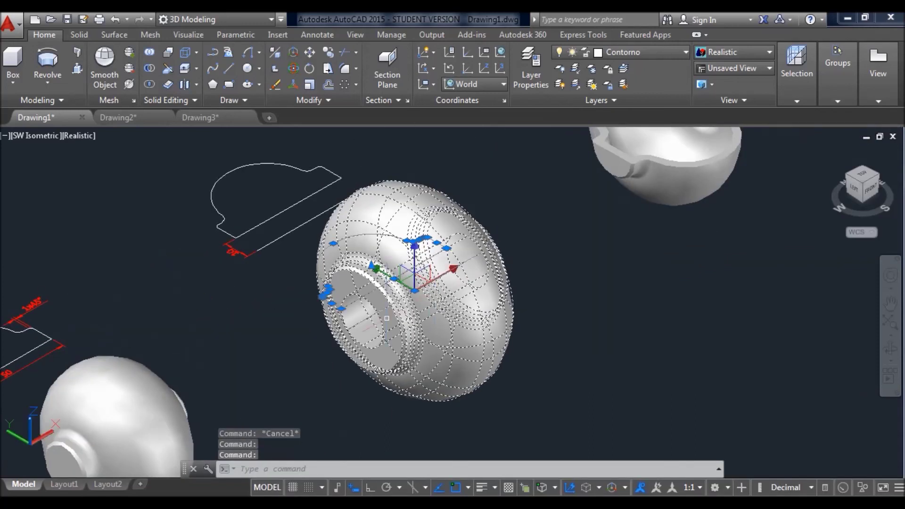
key("Escape")
middle_click_drag(358, 325, 423, 341, "shift")
- Examine the walls and ends of the two thin-walled half solids, finishing with an overview of all the solids
middle_click_drag(455, 306, 513, 275)
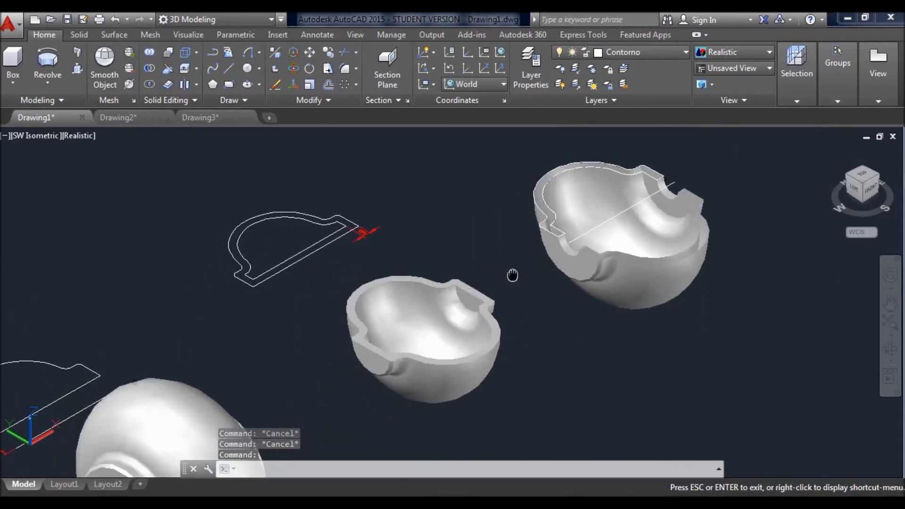
scroll(363, 347, "up", 4)
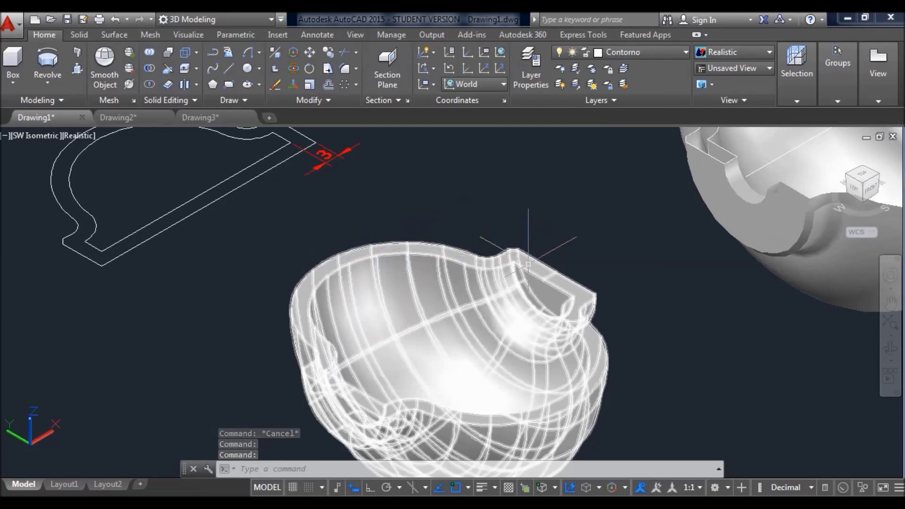
scroll(527, 295, "up", 2)
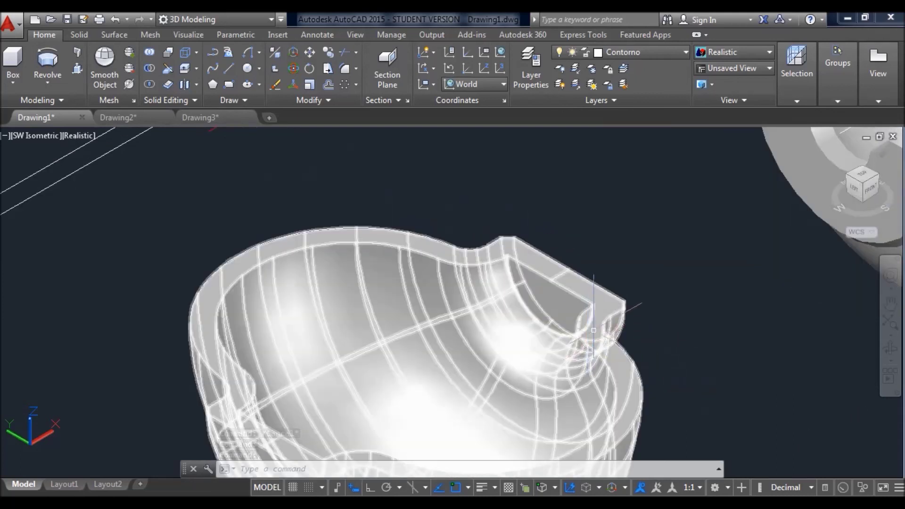
middle_click_drag(810, 150, 372, 288)
middle_click_drag(335, 237, 329, 351)
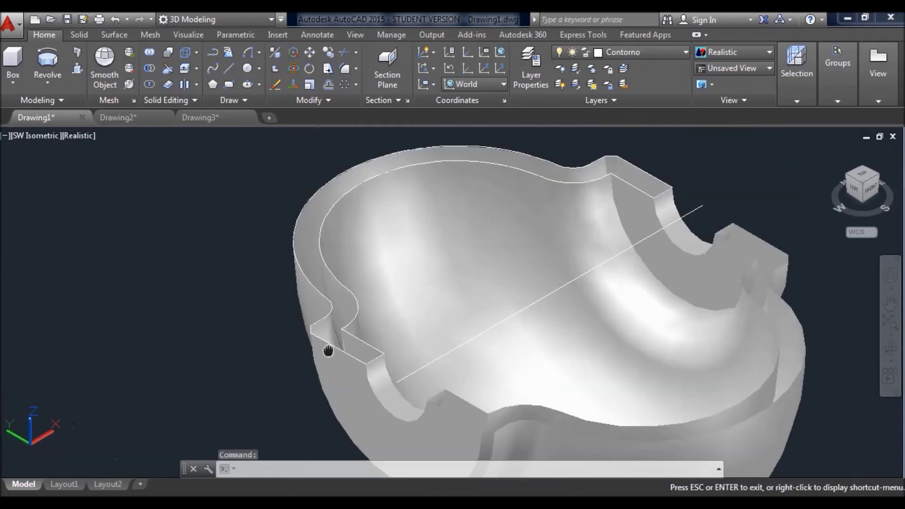
key("Escape")
scroll(325, 387, "up", 5)
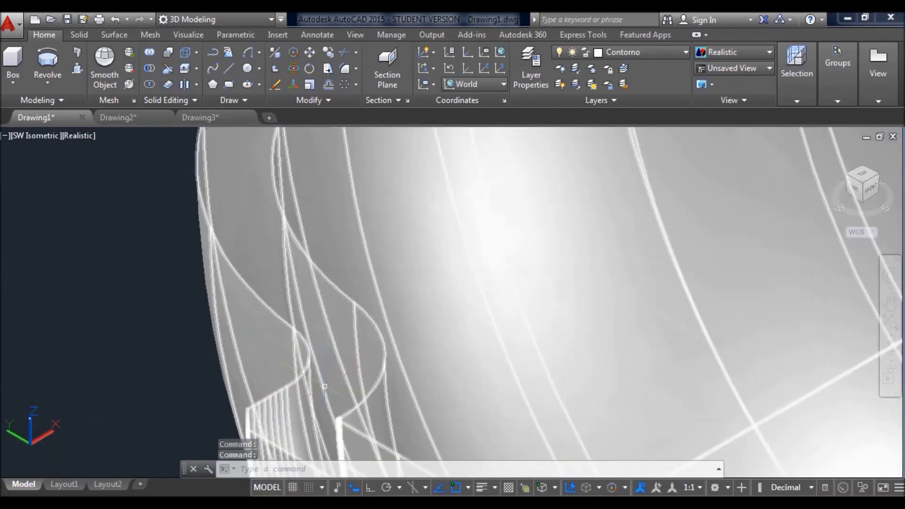
scroll(324, 387, "down", 10)
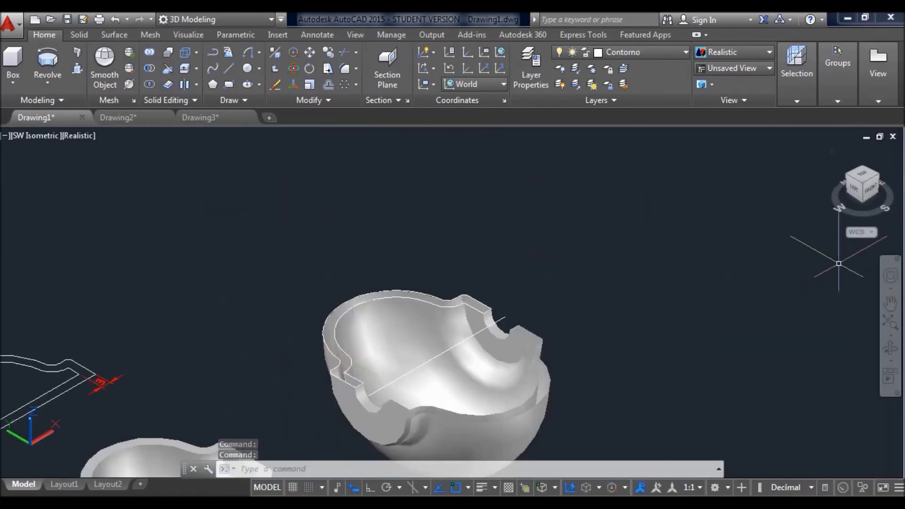
left_click(864, 188)
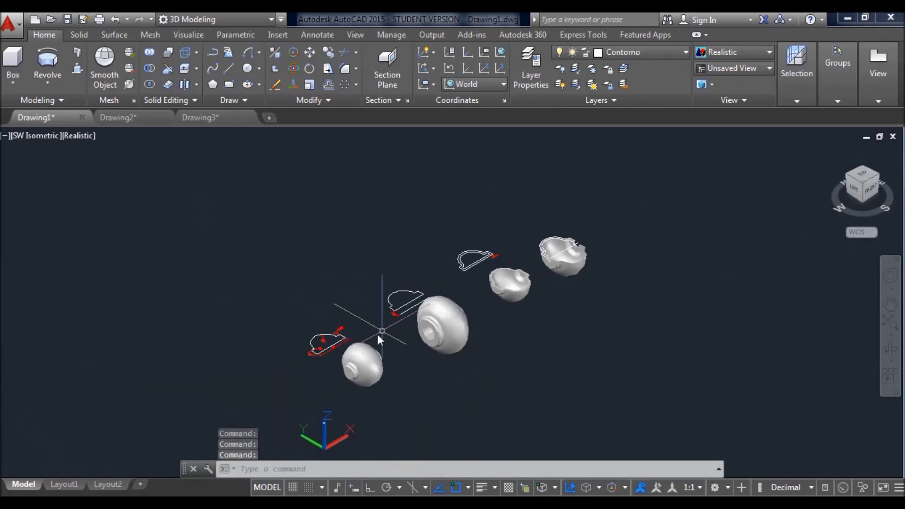